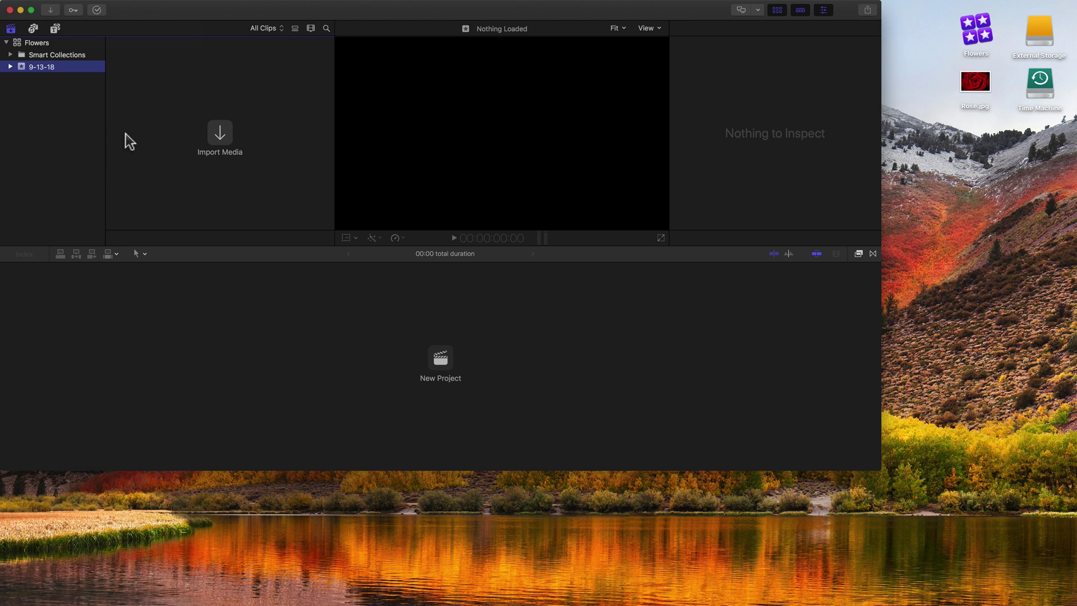
In Media Import, select Rose.jpg on the Desktop and set it to leave files in place
{"action": "left_click", "coordinate": [50, 10]}
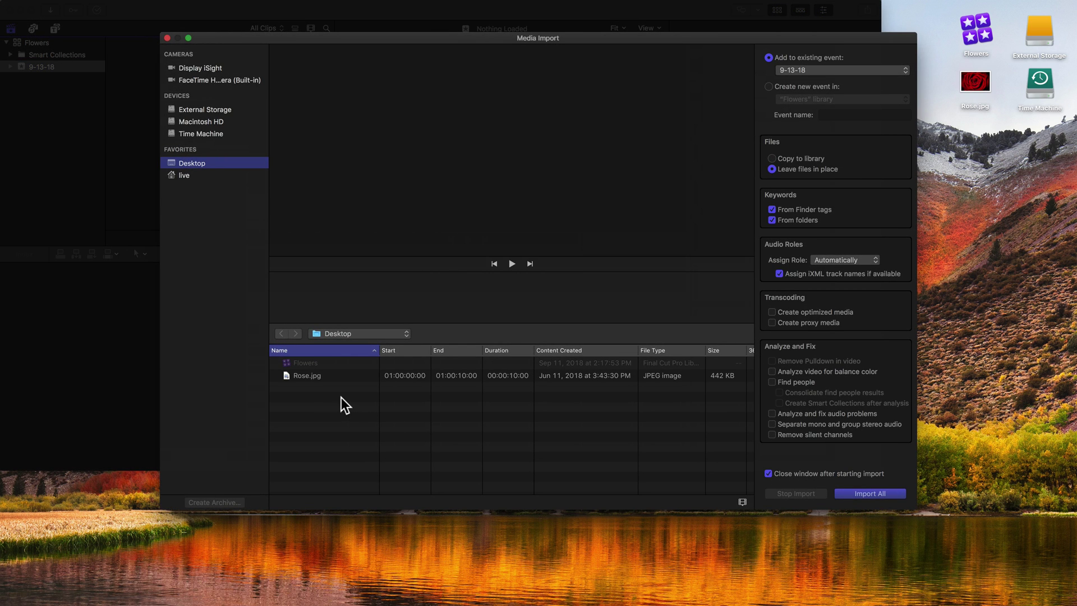
{"action": "left_click", "coordinate": [322, 376]}
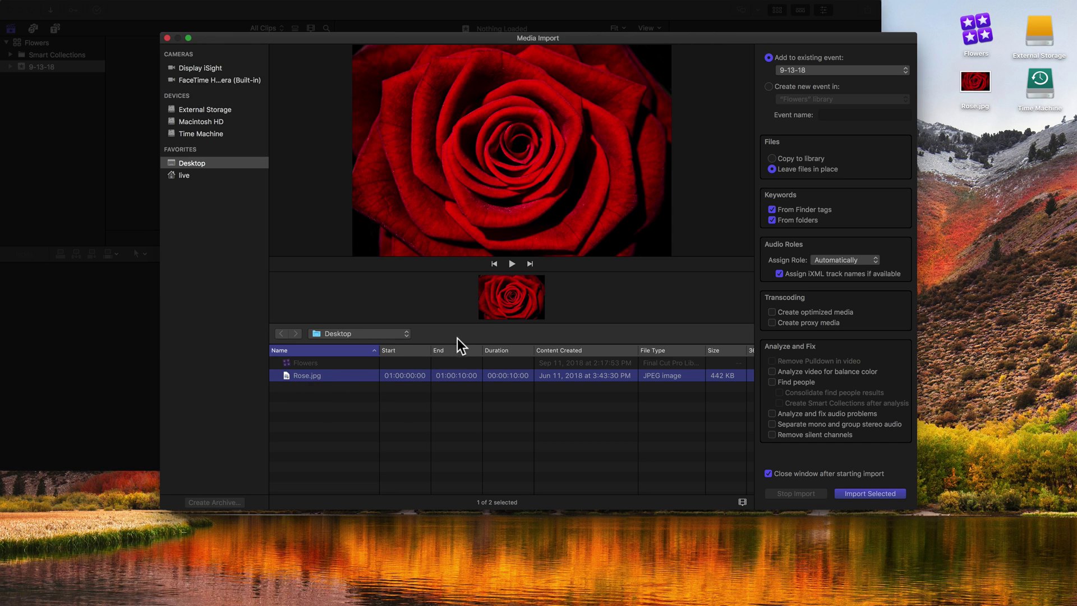
{"action": "left_click", "coordinate": [496, 307]}
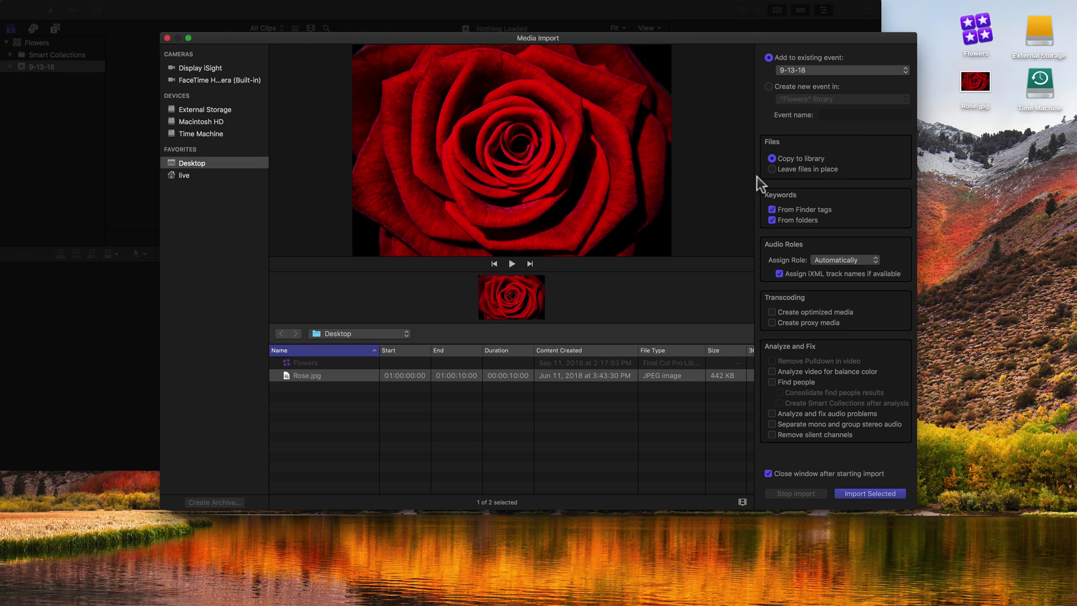
{"action": "left_click", "coordinate": [772, 168]}
Import Rose.jpg into the 9-13-18 event and create a new project named Rose
{"action": "left_click", "coordinate": [885, 492]}
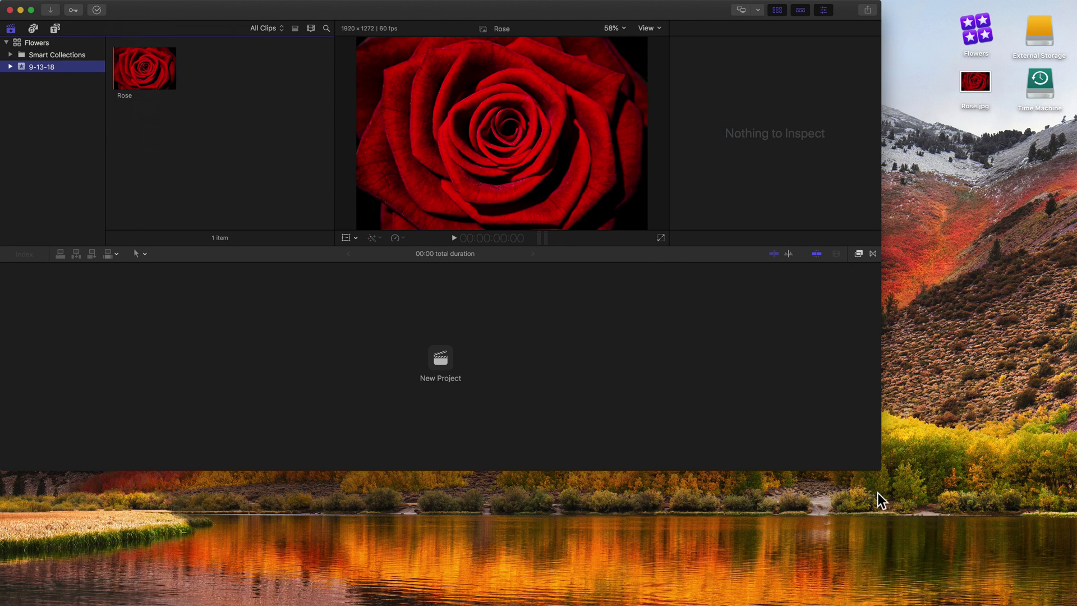
{"action": "left_click", "coordinate": [436, 359]}
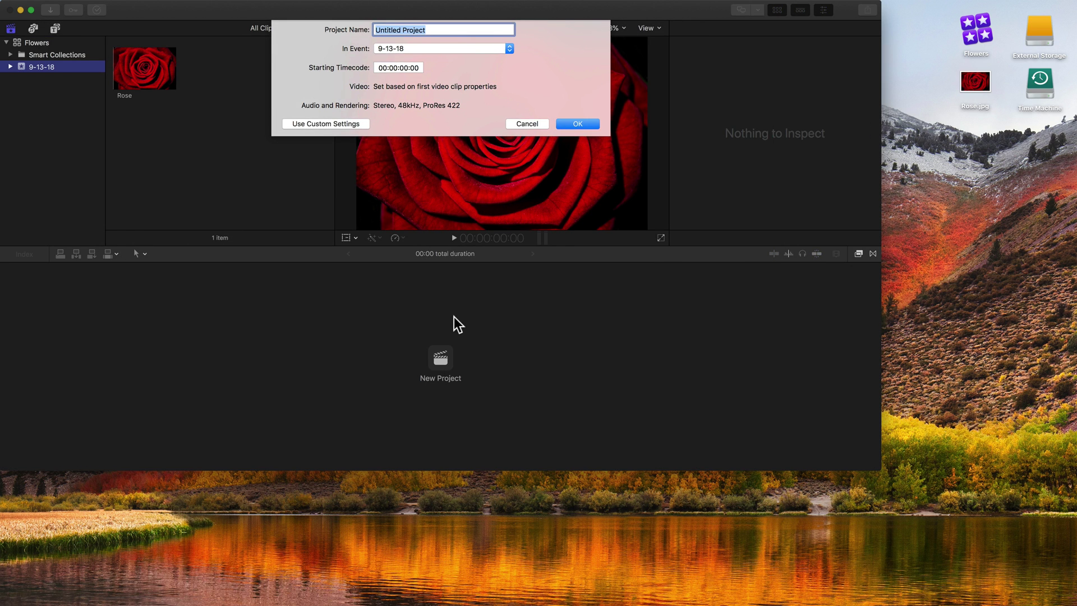
{"action": "type", "text": "Rose"}
{"action": "key", "text": "Return"}
Add the Rose clip to the timeline, accept suggested video properties, and zoom to fit
{"action": "left_click_drag", "start_coordinate": [140, 150], "coordinate": [218, 372]}
{"action": "left_click", "coordinate": [624, 179]}
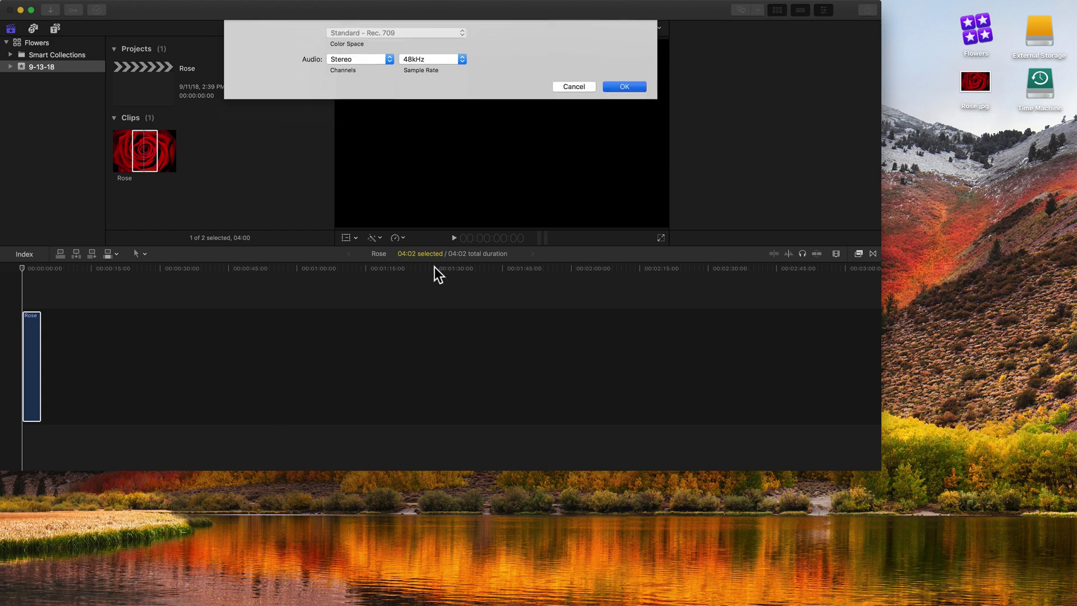
{"action": "left_click", "coordinate": [277, 342]}
{"action": "key", "text": "shift+z"}
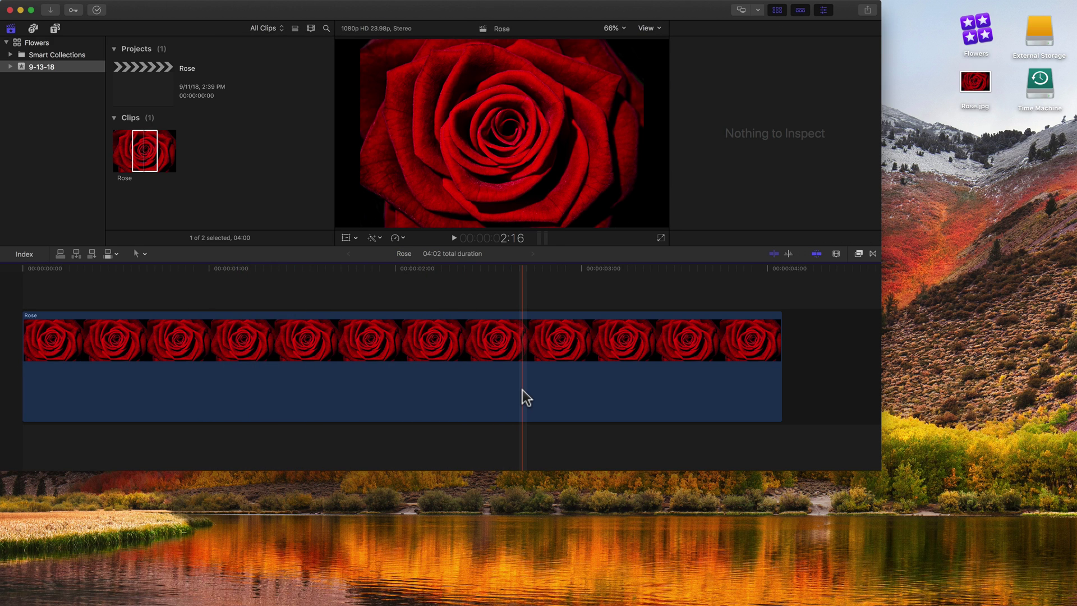
{"action": "left_click", "coordinate": [207, 140]}
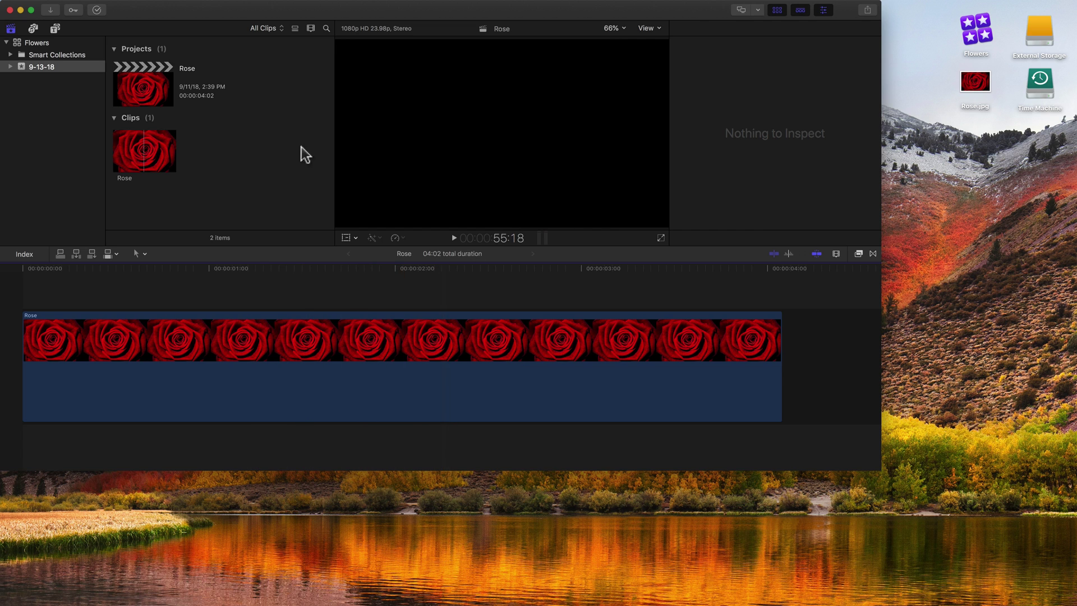
Park the playhead at 1:20, then trash Rose.jpg from the Desktop
{"action": "left_click", "coordinate": [144, 149]}
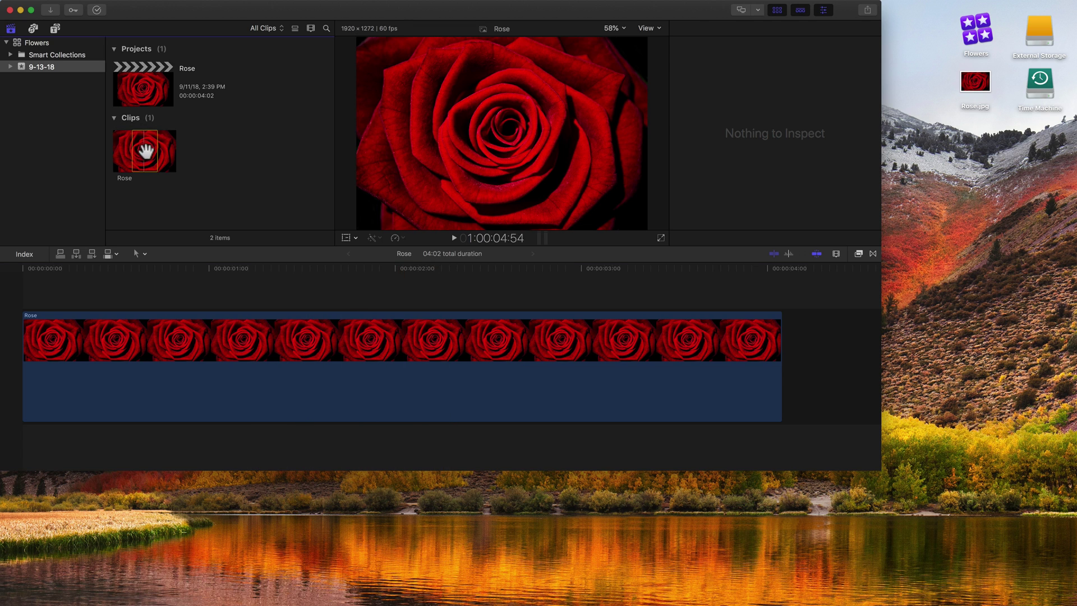
{"action": "left_click", "coordinate": [366, 268]}
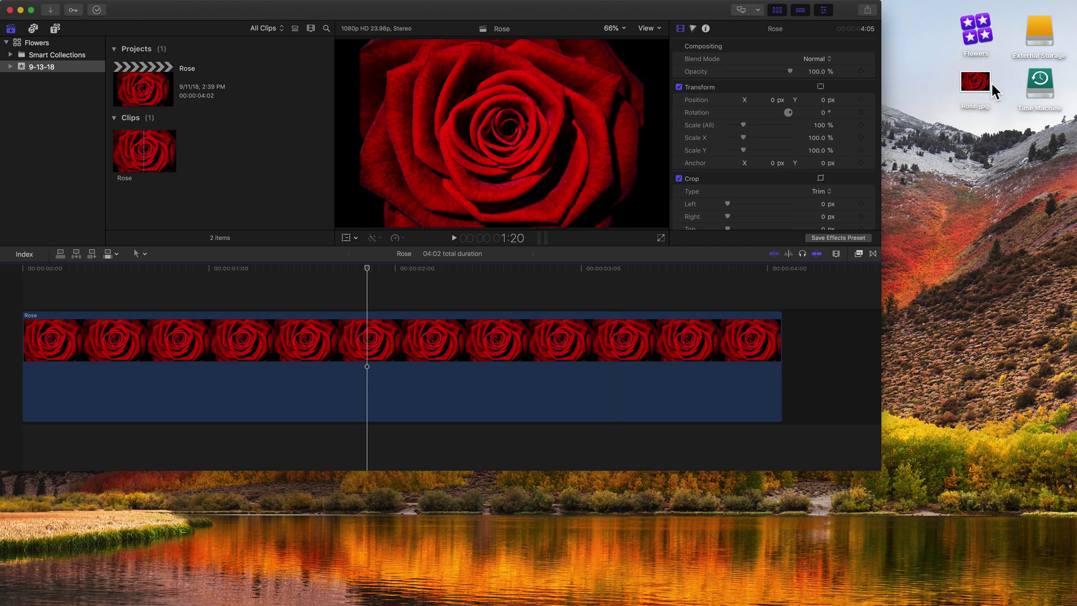
{"action": "left_click", "coordinate": [969, 83]}
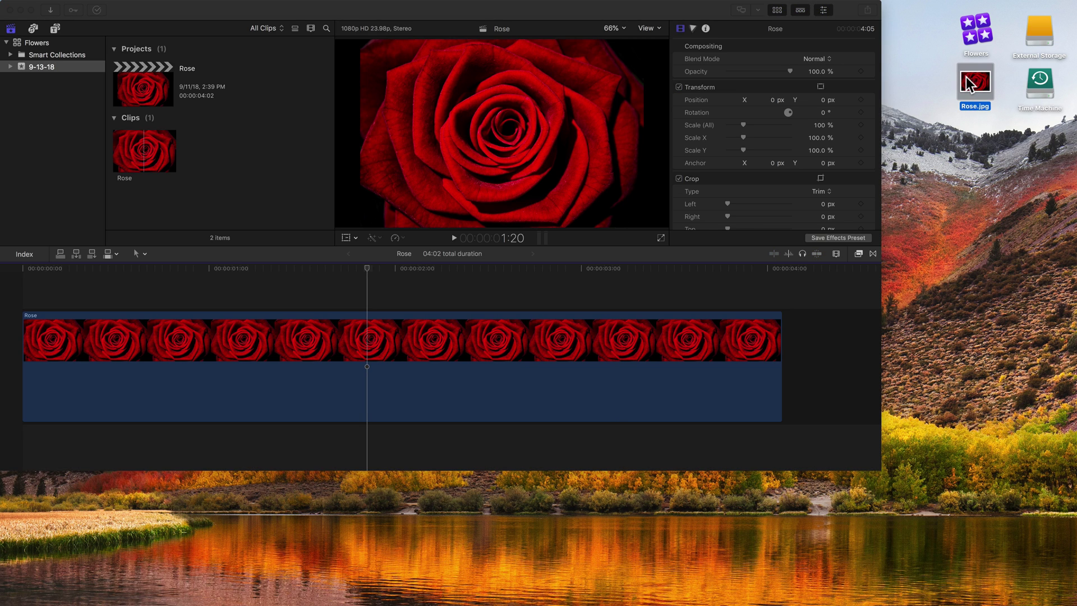
{"action": "key", "text": "super+BackSpace"}
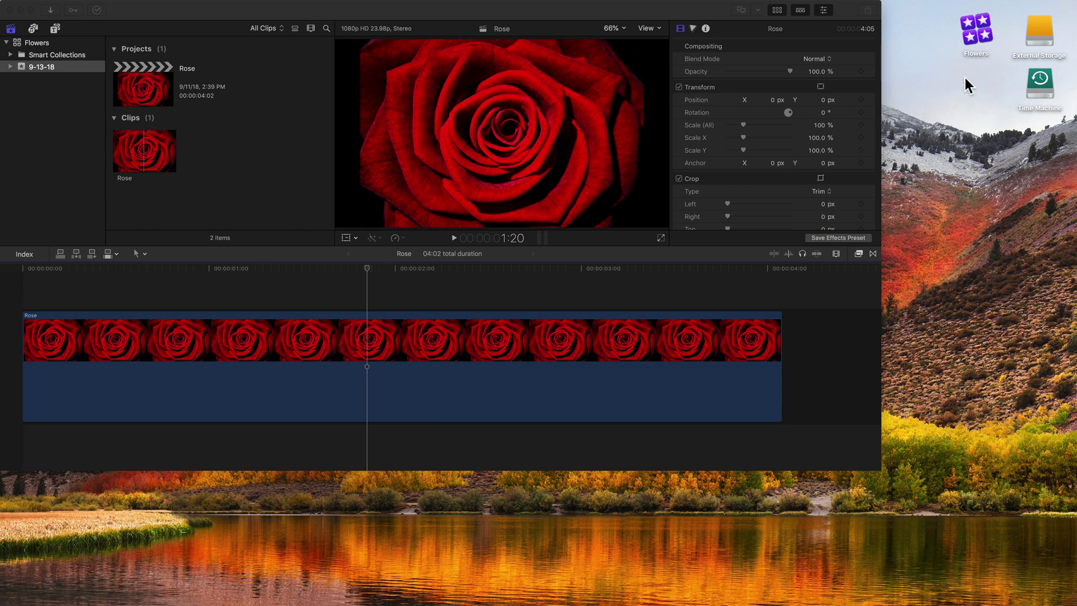
{"action": "left_click", "coordinate": [258, 169]}
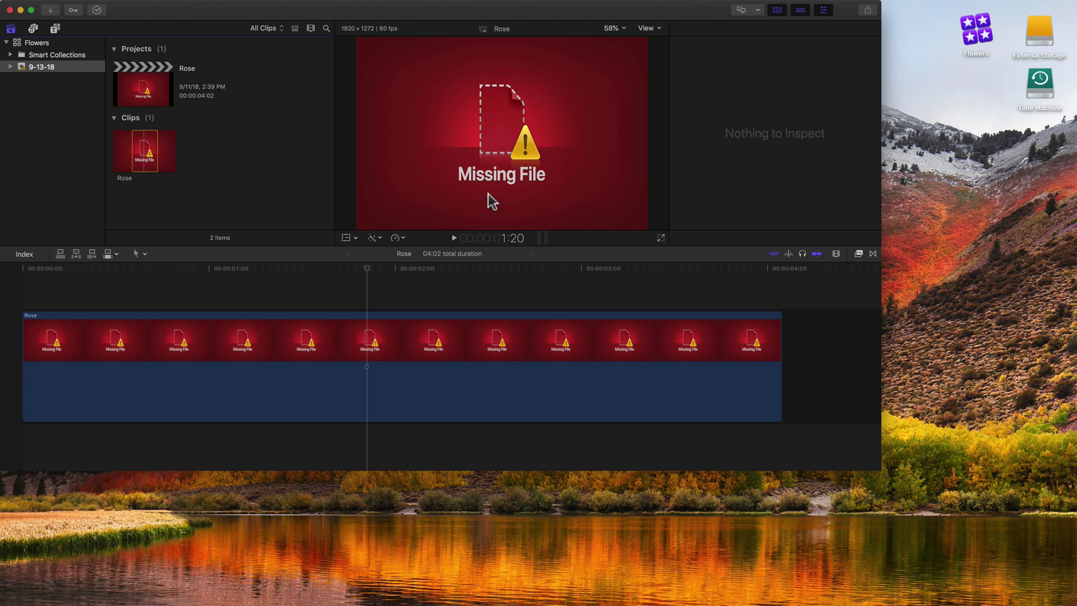
Restore the trashed Rose.jpg to the Desktop so the Rose clip relinks
{"action": "left_click", "coordinate": [959, 151]}
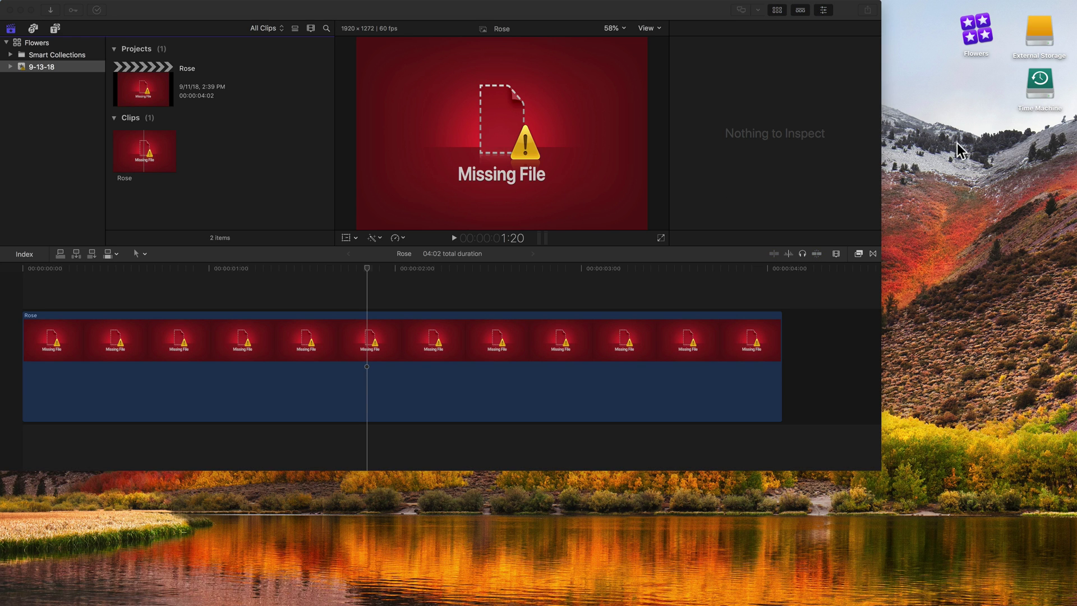
{"action": "key", "text": "super+v"}
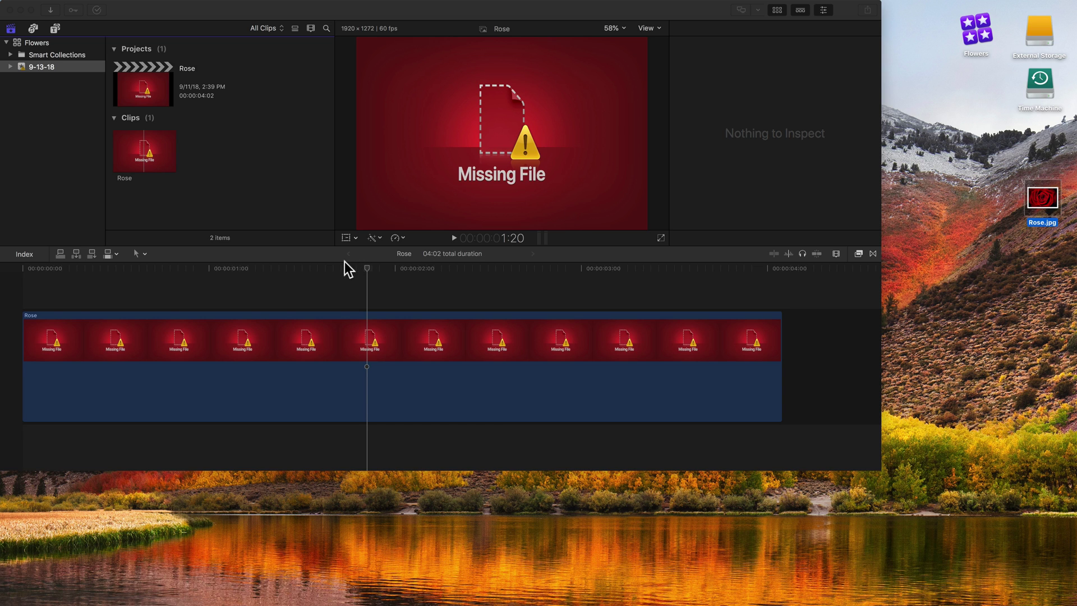
{"action": "left_click", "coordinate": [310, 251]}
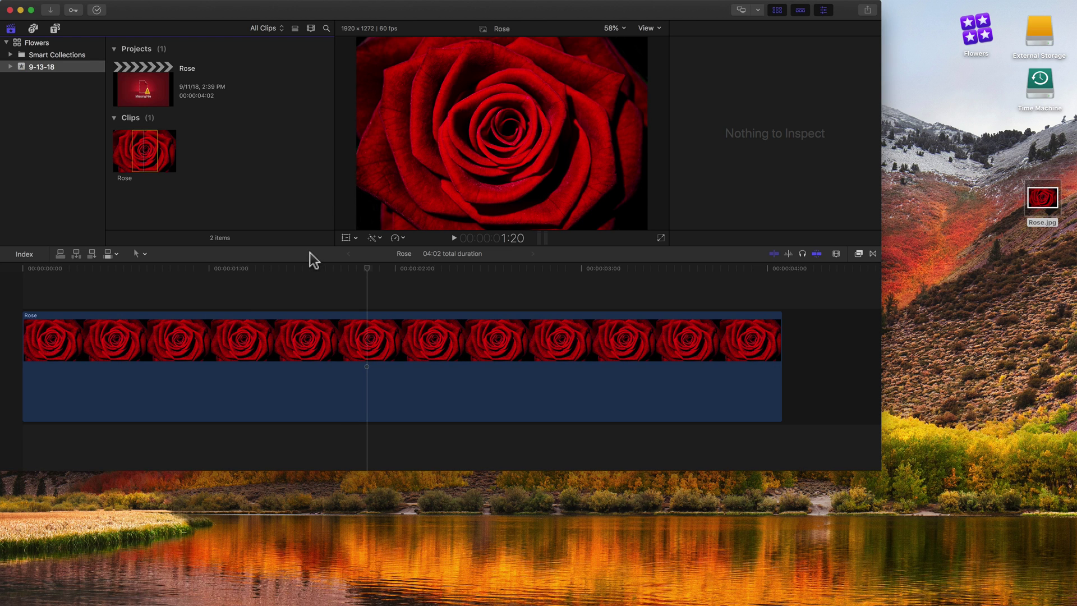
{"action": "left_click_drag", "start_coordinate": [344, 268], "coordinate": [286, 268]}
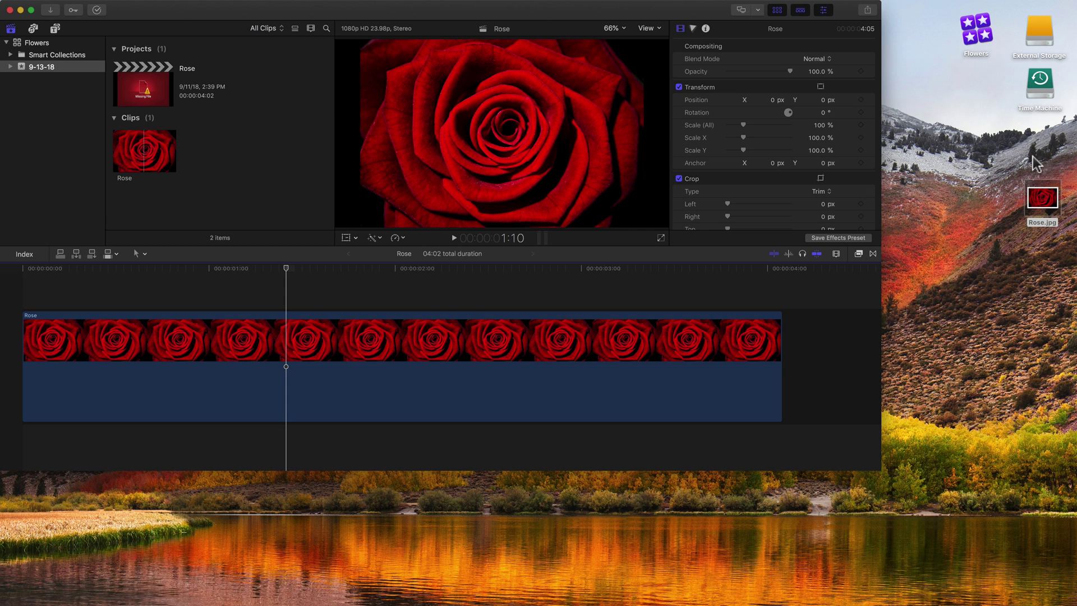
Move Rose.jpg beside the Flowers library icon on the Desktop and reselect it
{"action": "left_click_drag", "start_coordinate": [1040, 205], "coordinate": [974, 116]}
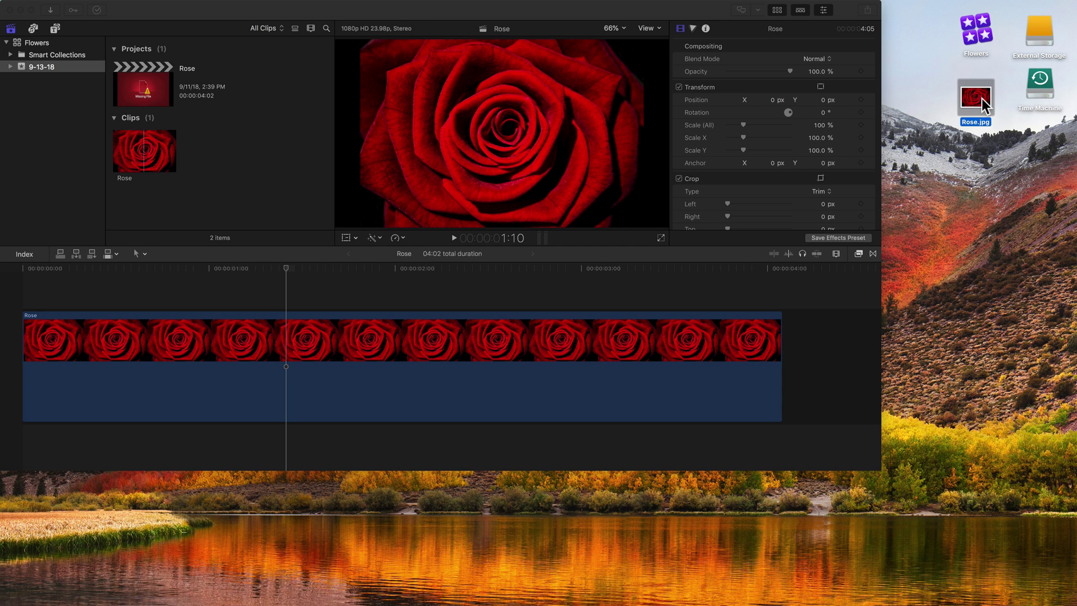
{"action": "left_click", "coordinate": [49, 9]}
{"action": "left_click", "coordinate": [49, 9]}
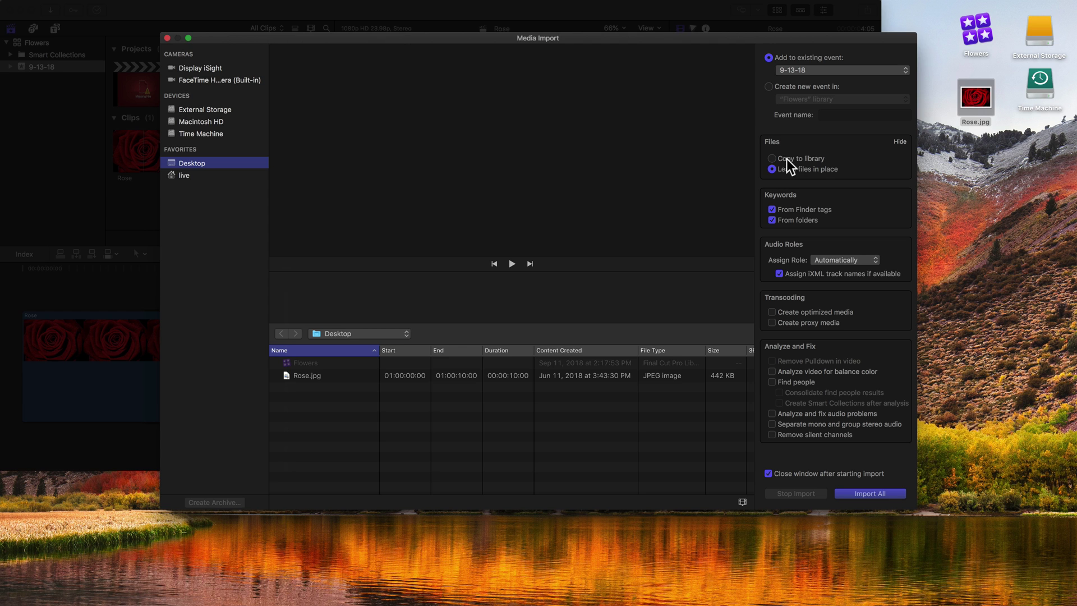
{"action": "left_click", "coordinate": [167, 38]}
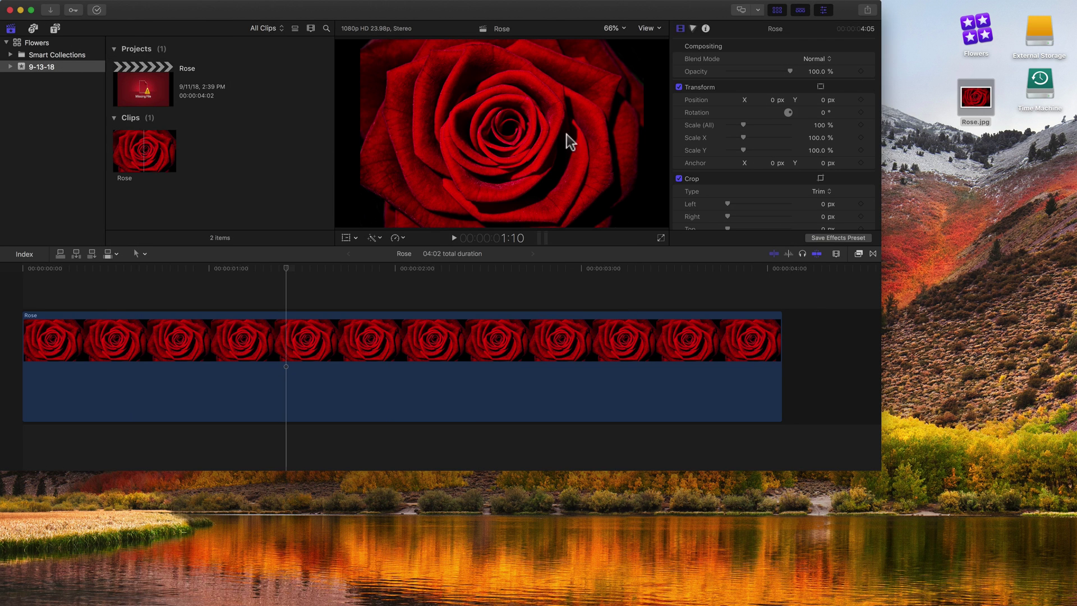
{"action": "left_click", "coordinate": [976, 101]}
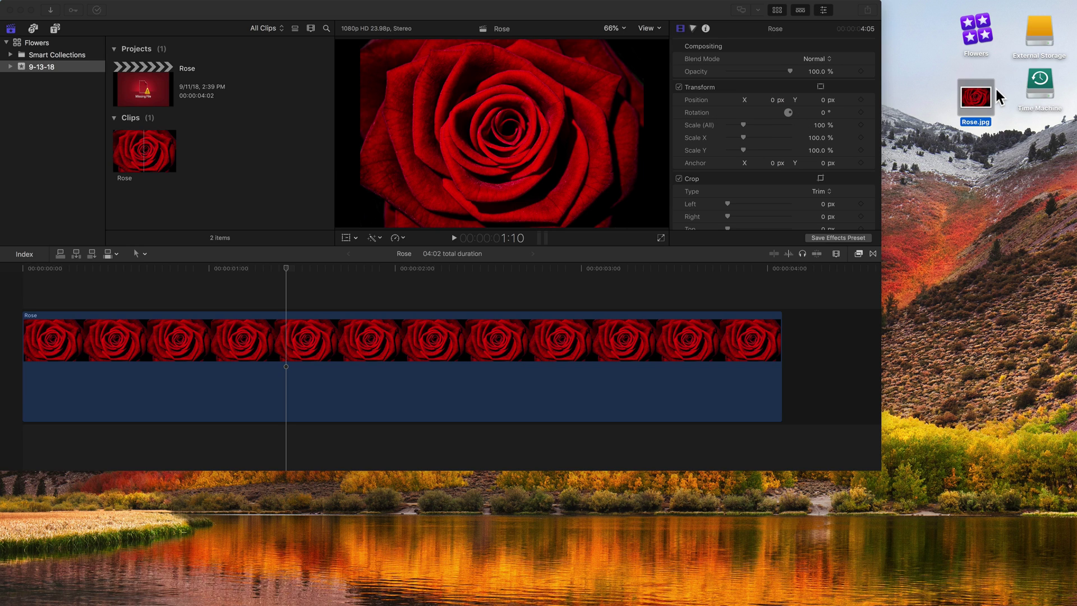
Select the Rose clip in the browser and show the File menu commands
{"action": "left_click", "coordinate": [248, 139]}
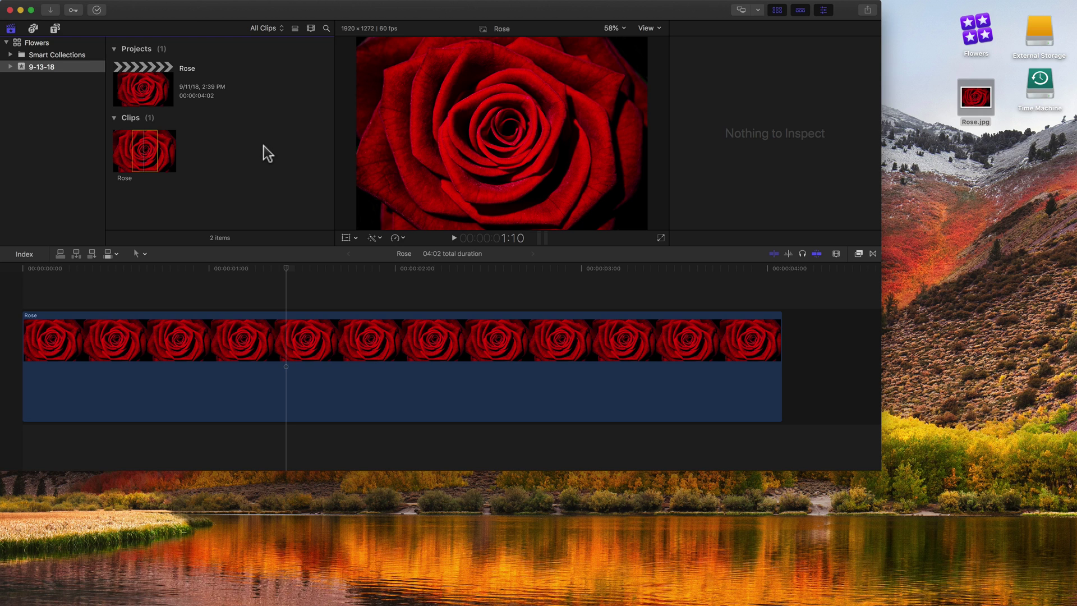
{"action": "left_click", "coordinate": [145, 150]}
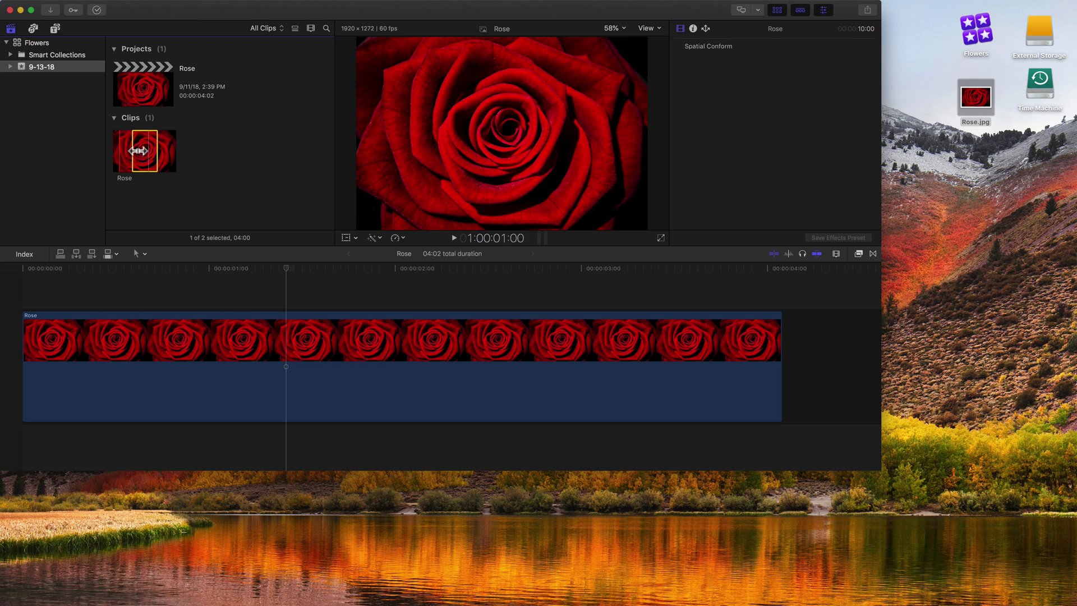
{"action": "left_click", "coordinate": [86, 5]}
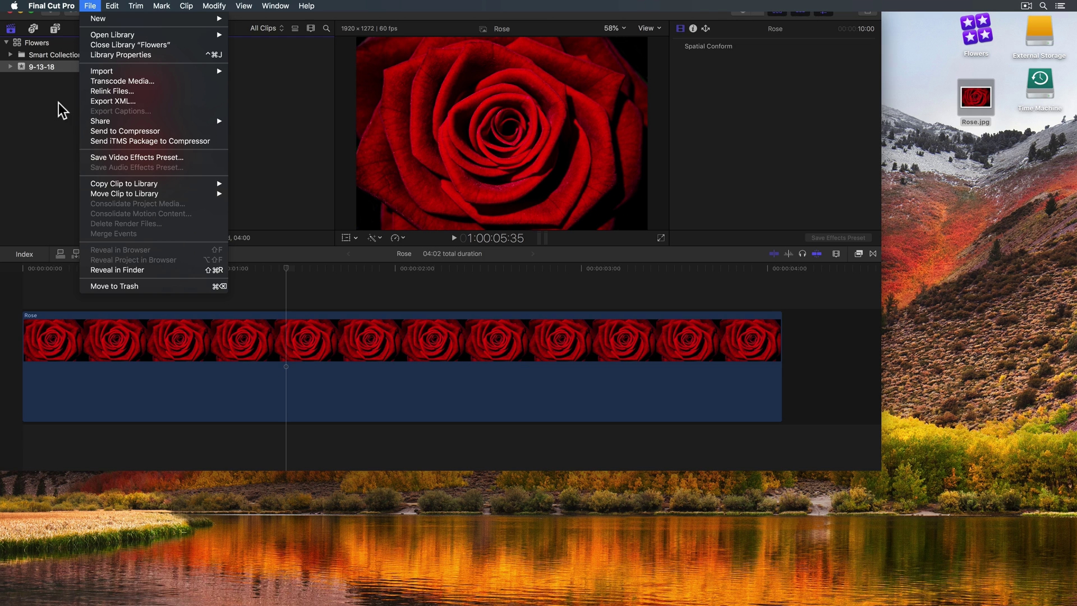
Select the 9-13-18 event and choose File > Consolidate Event Media
{"action": "left_click", "coordinate": [59, 74]}
{"action": "left_click", "coordinate": [56, 66]}
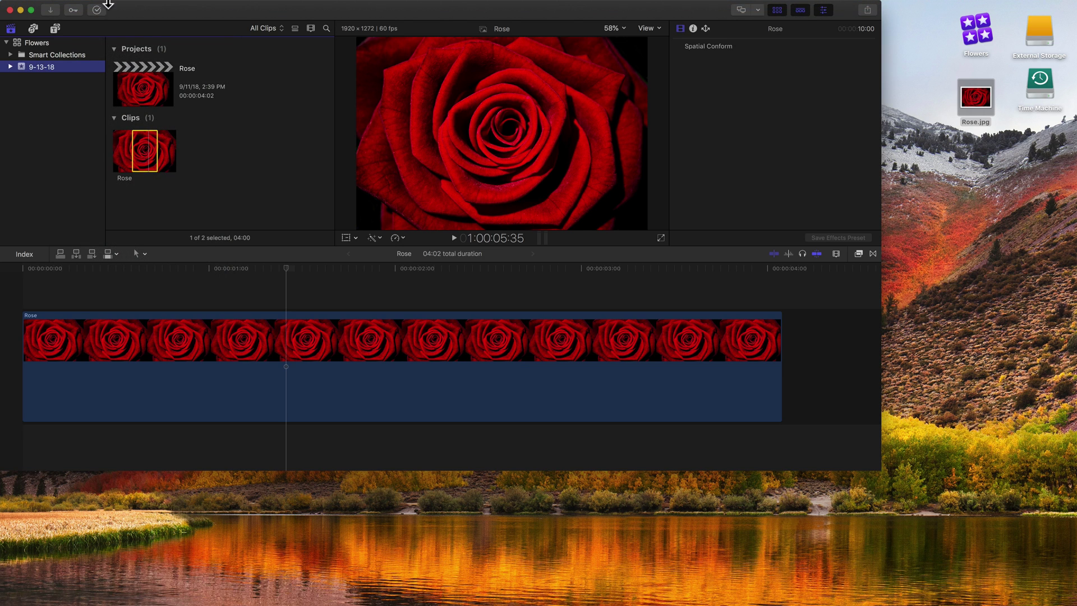
{"action": "left_click", "coordinate": [90, 5]}
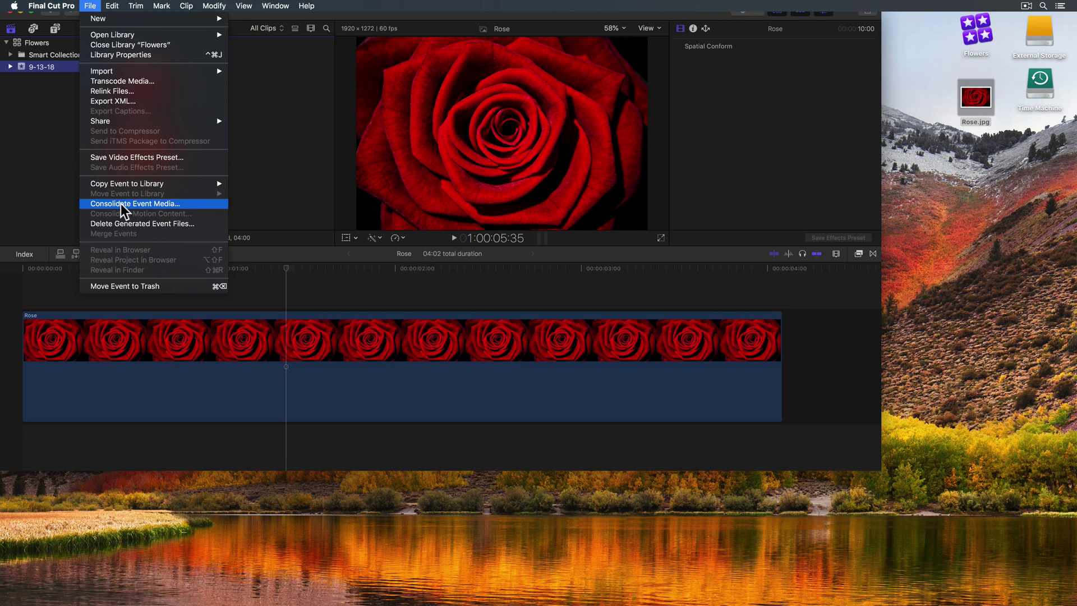
{"action": "left_click", "coordinate": [162, 204]}
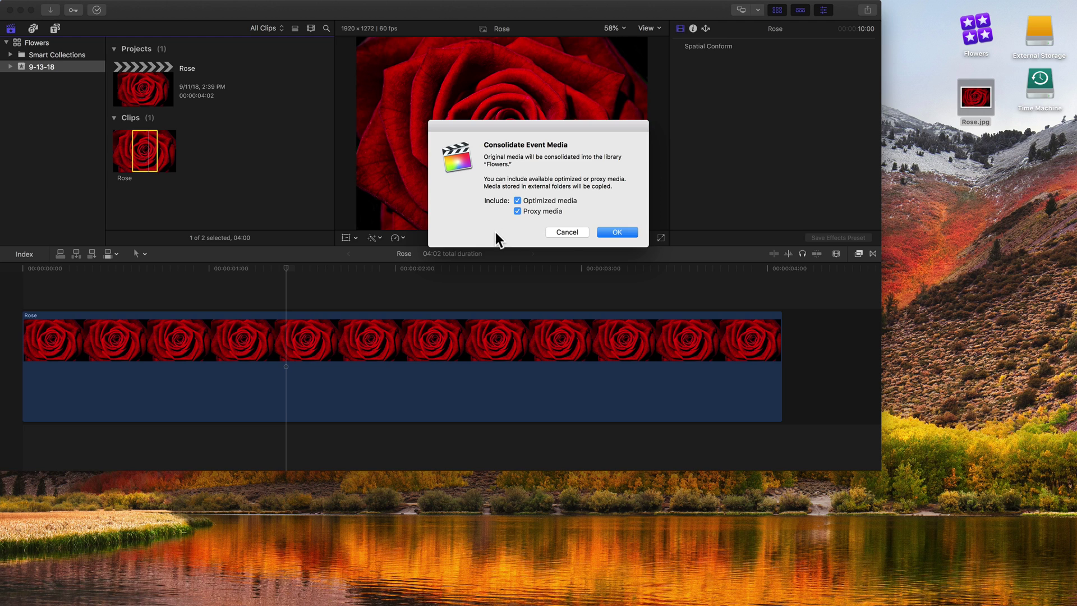
Confirm consolidation, trash the original Rose.jpg, and verify the Rose clip still plays
{"action": "left_click", "coordinate": [617, 231]}
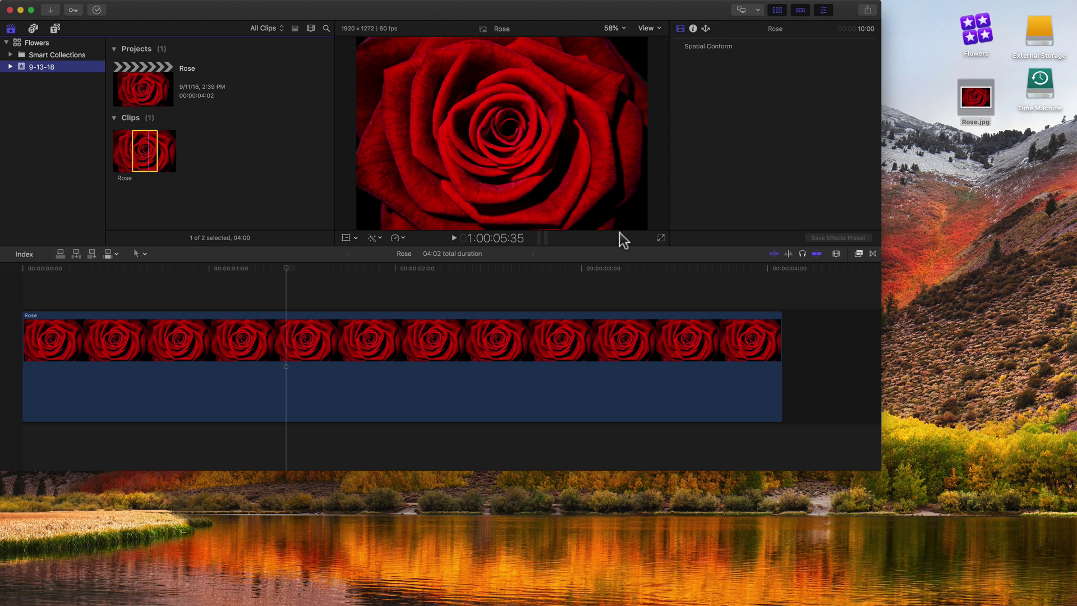
{"action": "left_click", "coordinate": [230, 185]}
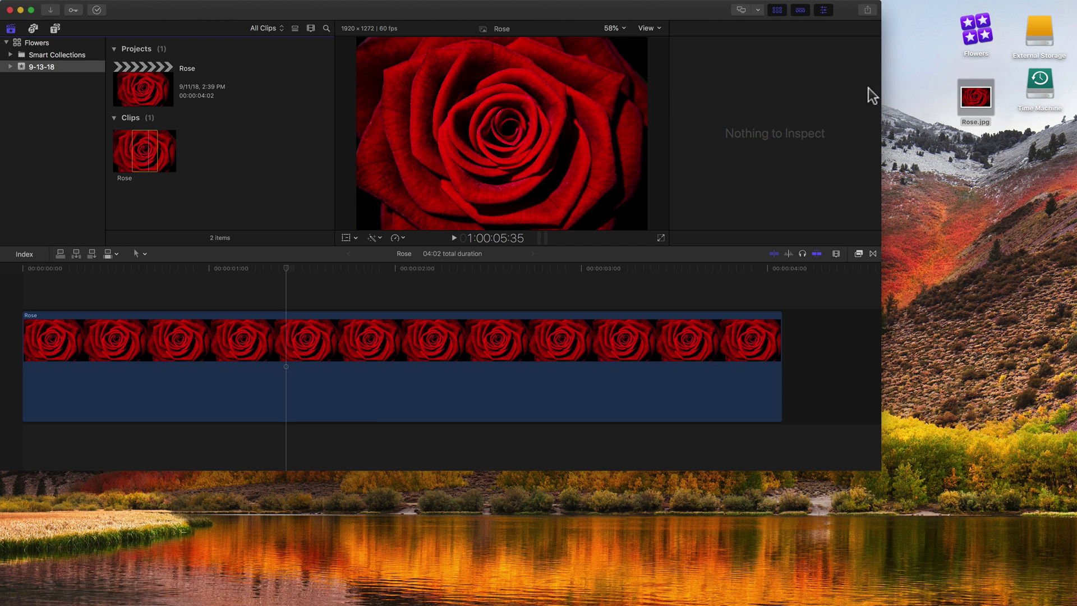
{"action": "left_click_drag", "start_coordinate": [974, 98], "coordinate": [901, 585]}
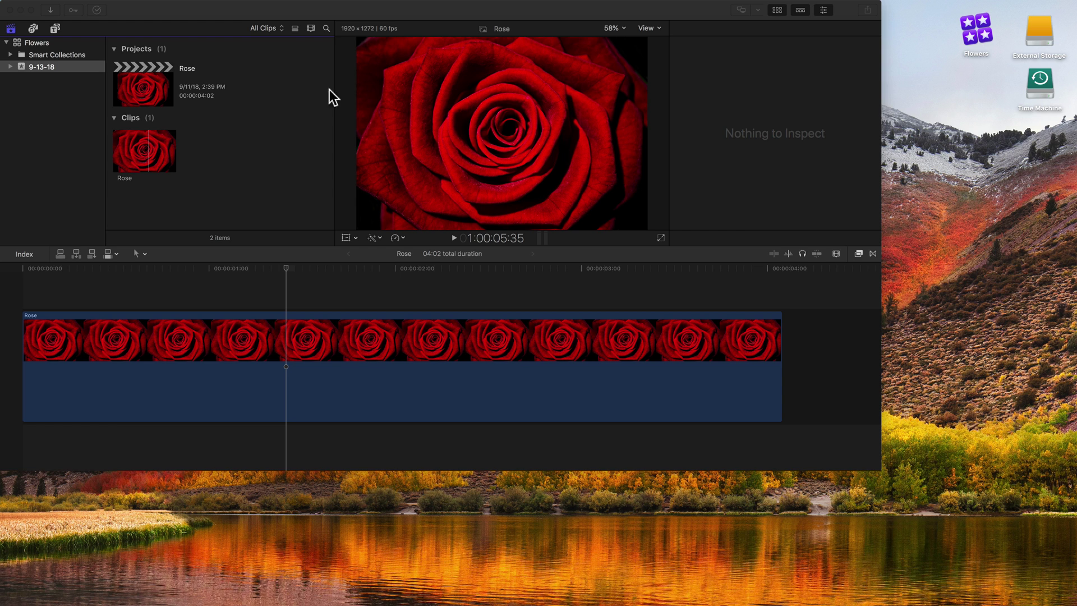
{"action": "left_click", "coordinate": [268, 158]}
{"action": "left_click_drag", "start_coordinate": [279, 268], "coordinate": [125, 268]}
{"action": "left_click", "coordinate": [136, 150]}
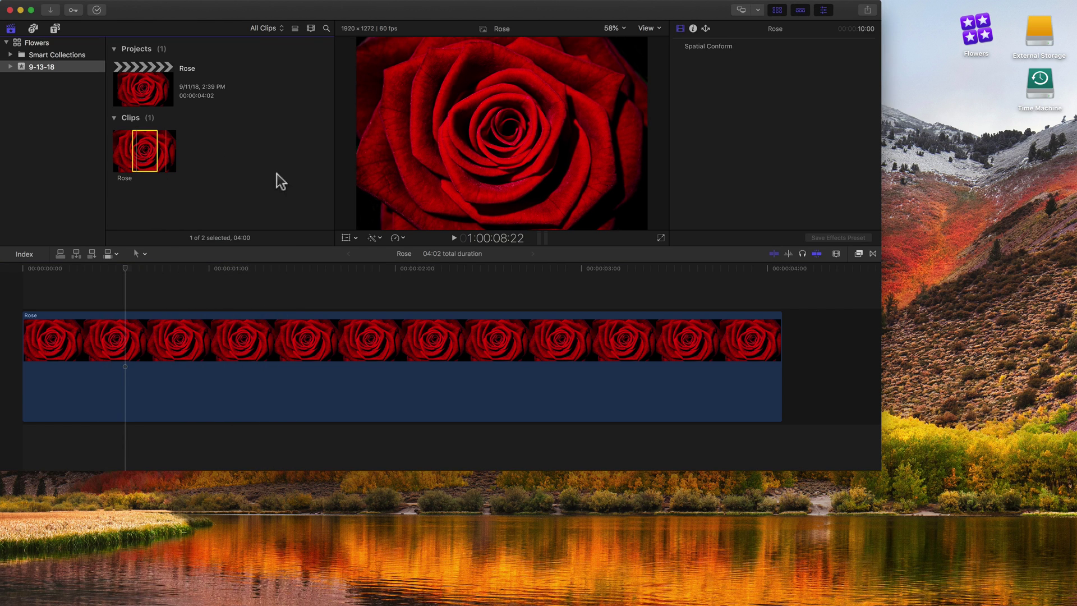
Reveal Rose.jpg in Finder, show the path bar to confirm its Original Media folder, then close Finder
{"action": "right_click", "coordinate": [143, 147]}
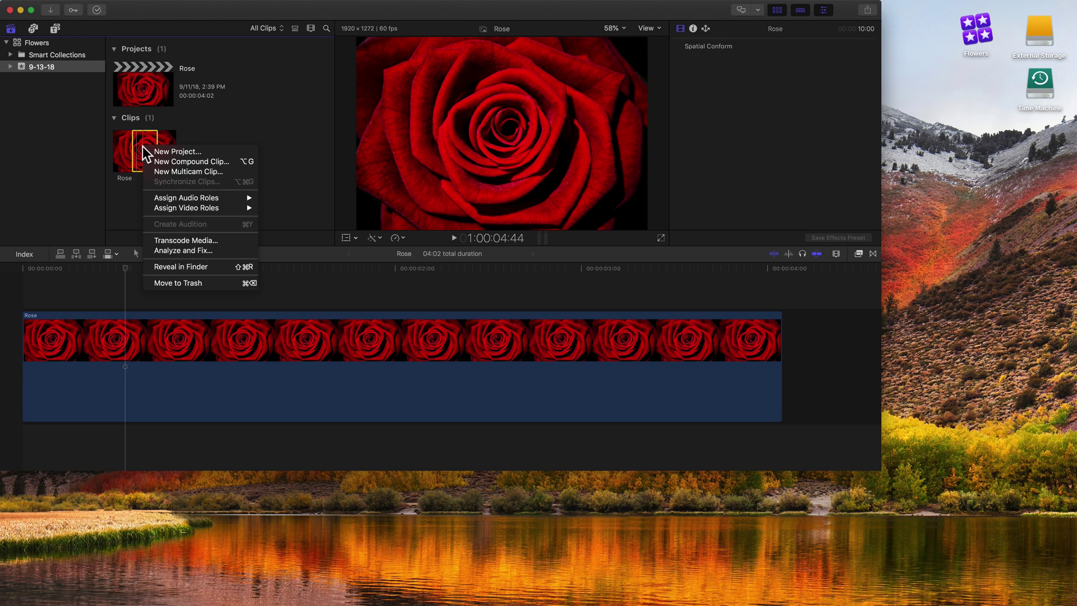
{"action": "left_click", "coordinate": [231, 264]}
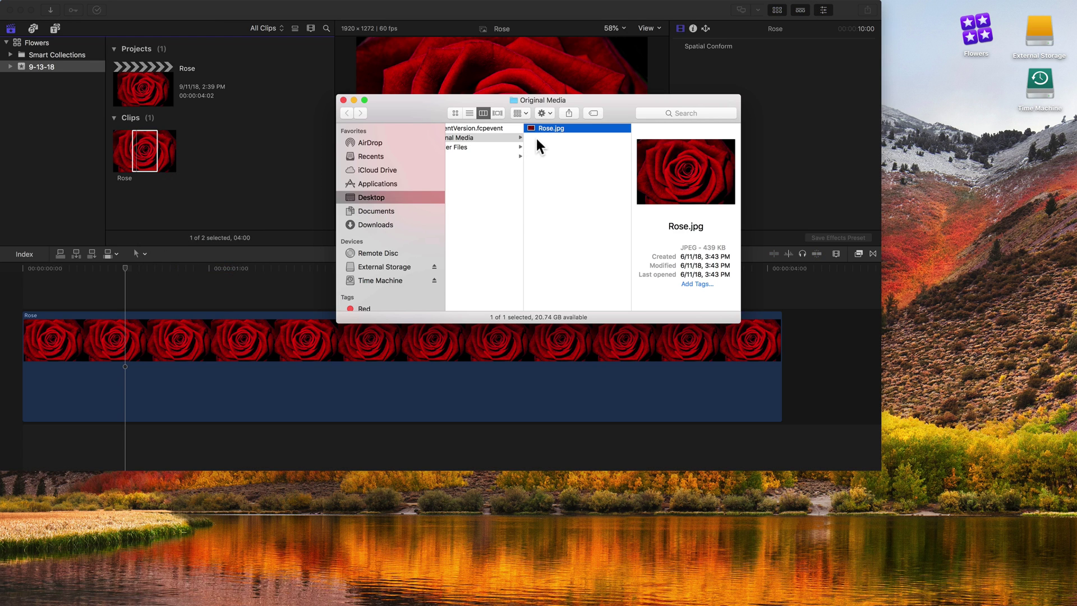
{"action": "left_click", "coordinate": [114, 5]}
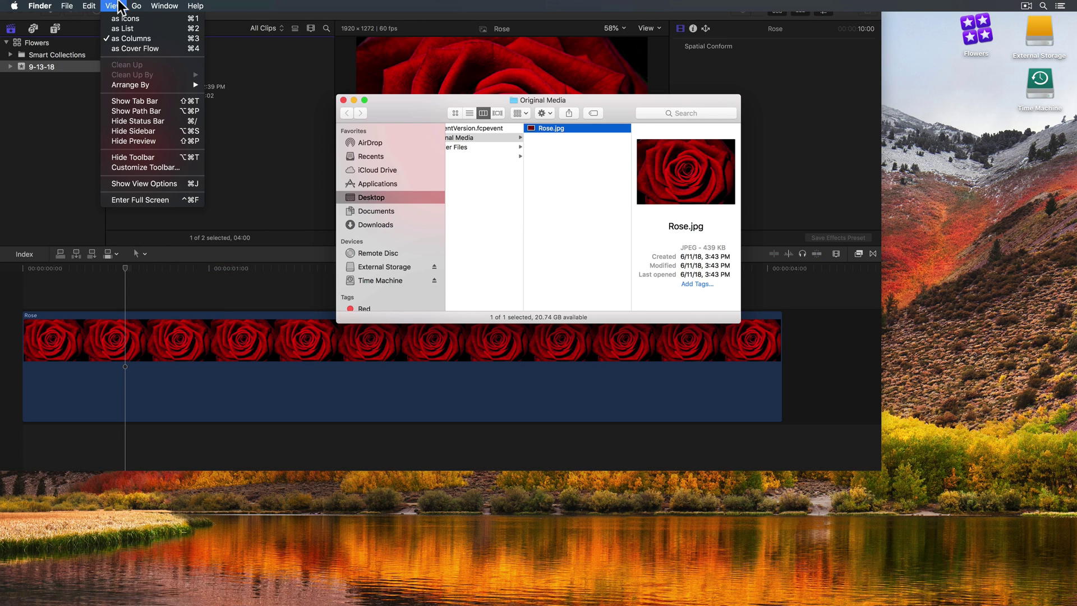
{"action": "left_click", "coordinate": [139, 111]}
{"action": "left_click", "coordinate": [564, 210]}
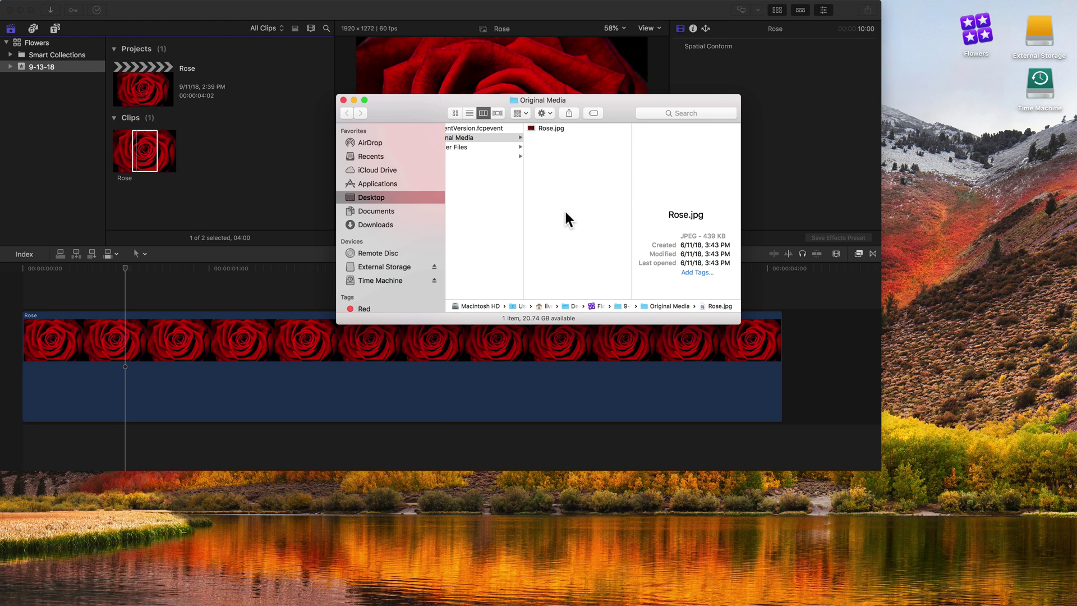
{"action": "left_click", "coordinate": [580, 128]}
{"action": "left_click_drag", "start_coordinate": [735, 323], "coordinate": [871, 340]}
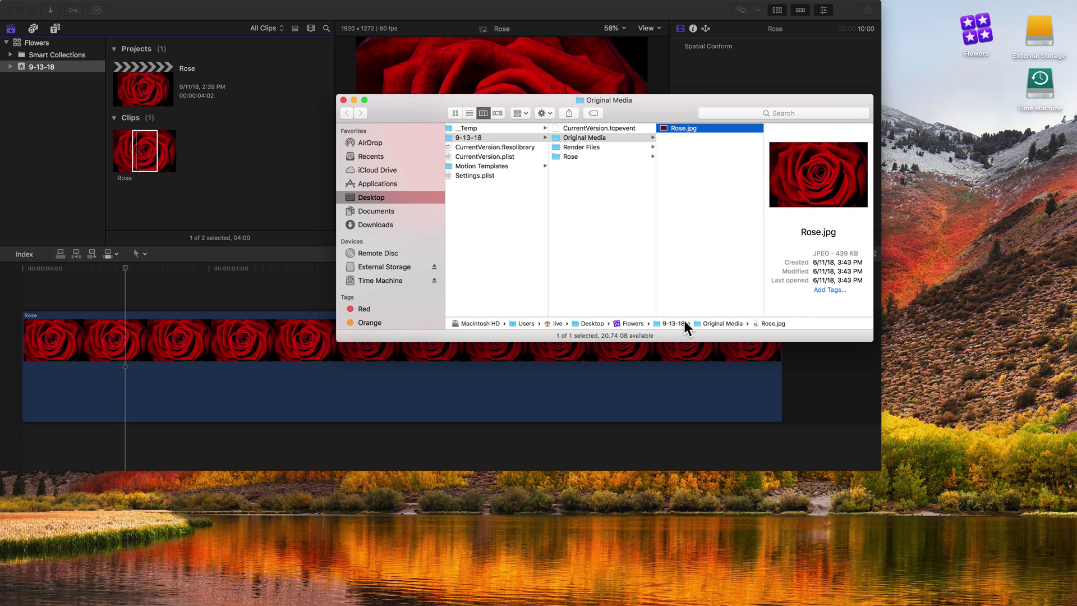
{"action": "left_click", "coordinate": [342, 99]}
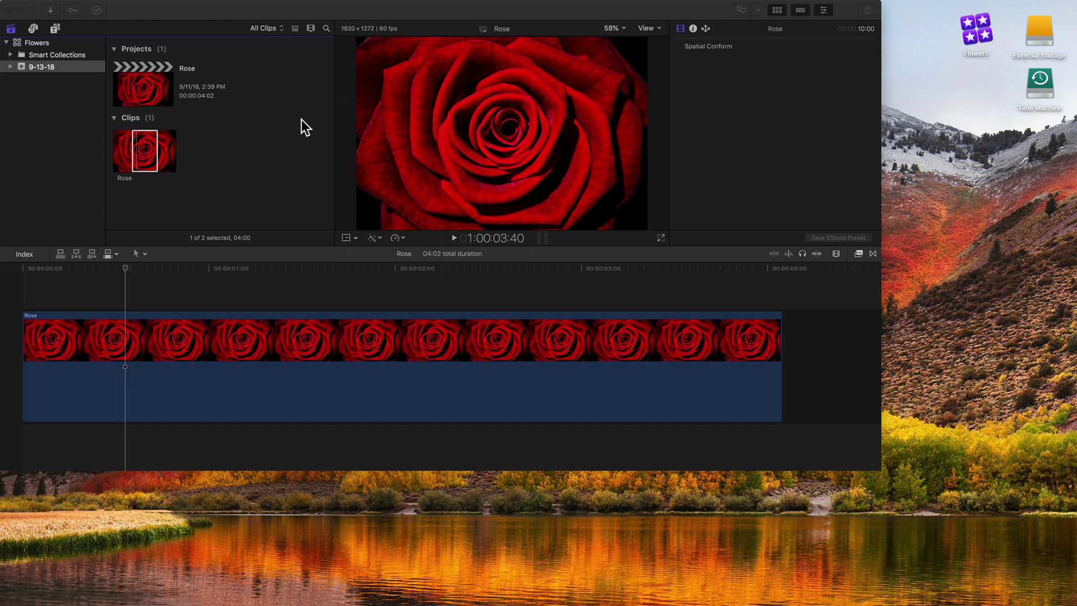
{"action": "left_click", "coordinate": [301, 119]}
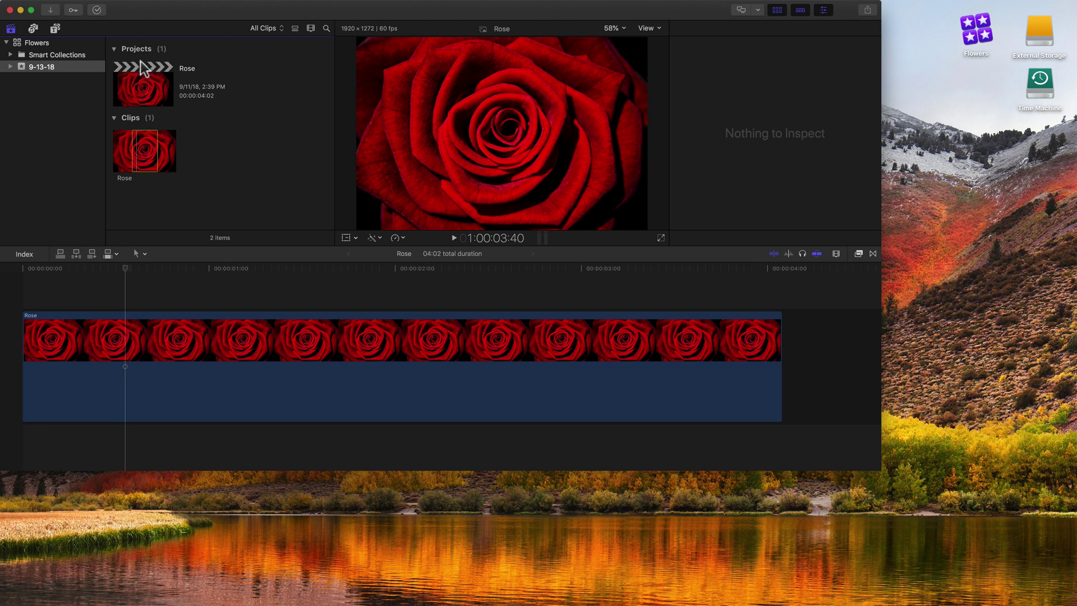
{"action": "left_click", "coordinate": [50, 12]}
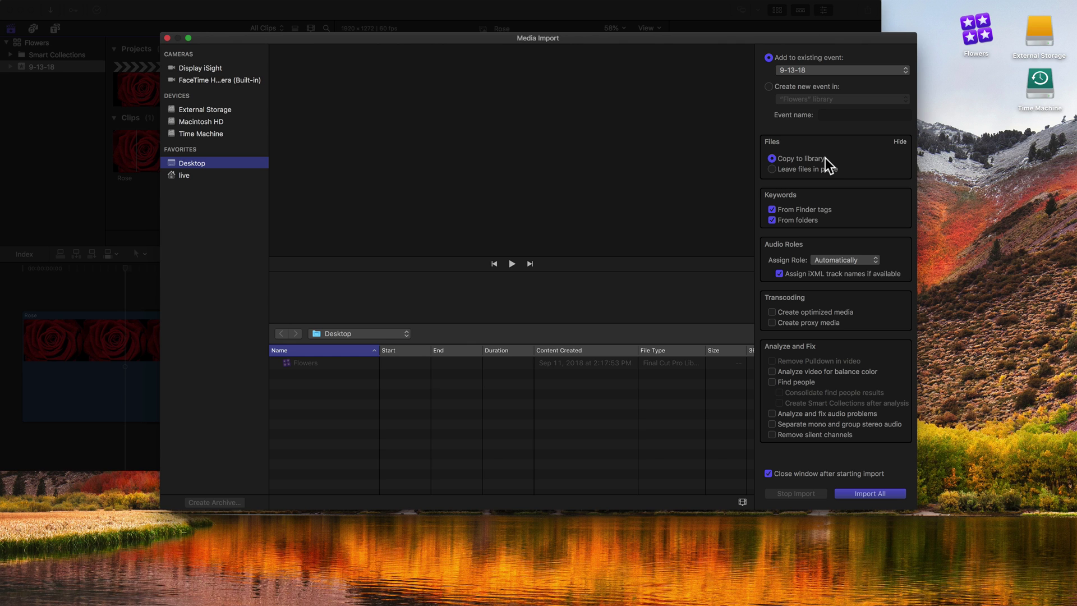
{"action": "left_click", "coordinate": [167, 38]}
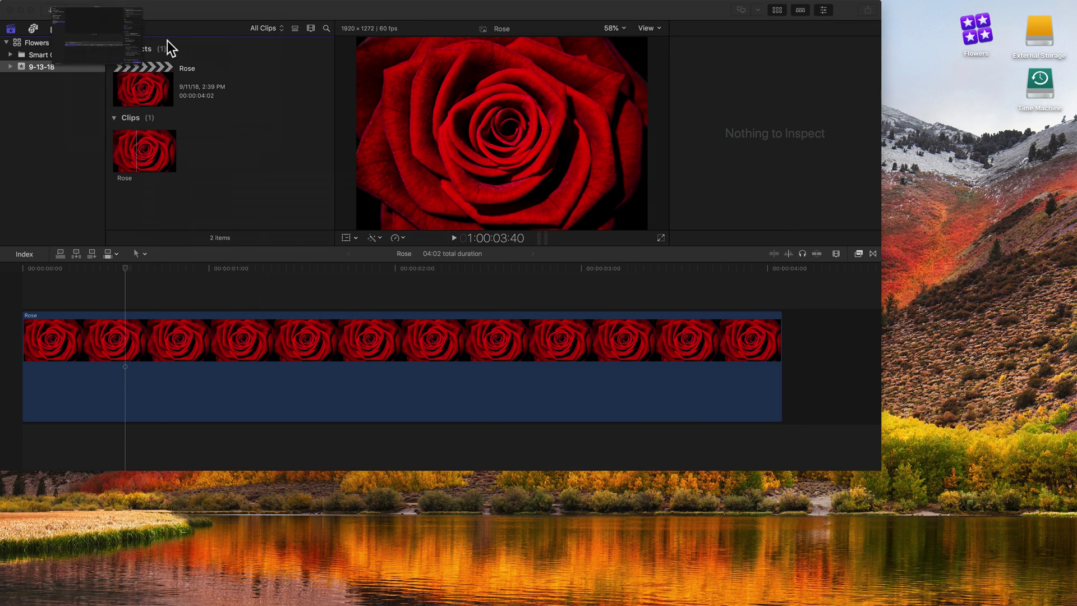
Select the Flowers library to display its Library Properties in the inspector
{"action": "left_click", "coordinate": [90, 6]}
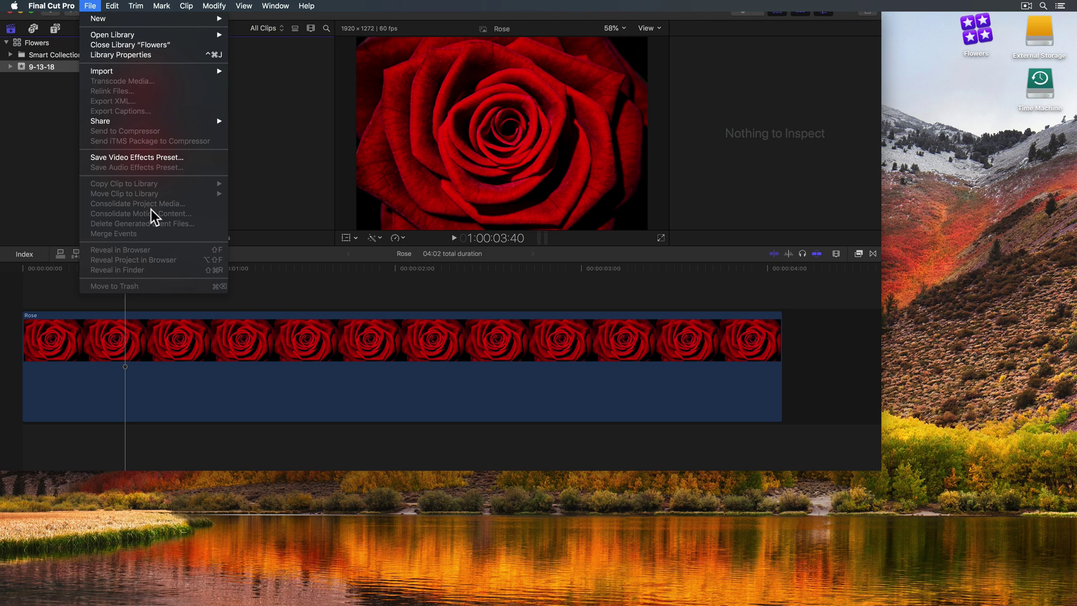
{"action": "key", "text": "Escape"}
{"action": "left_click", "coordinate": [40, 46]}
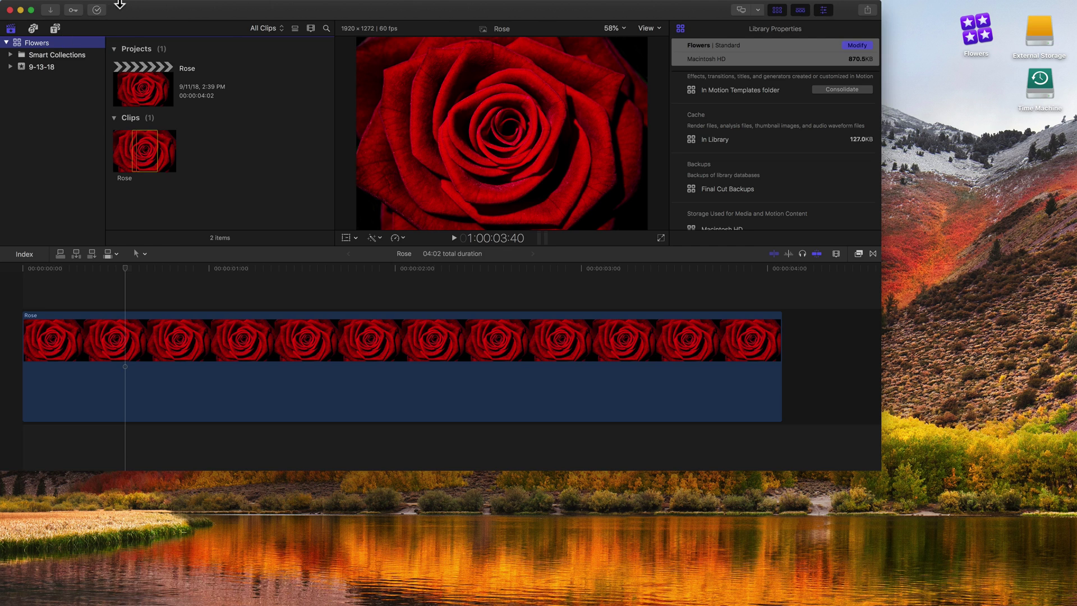
{"action": "left_click", "coordinate": [91, 5]}
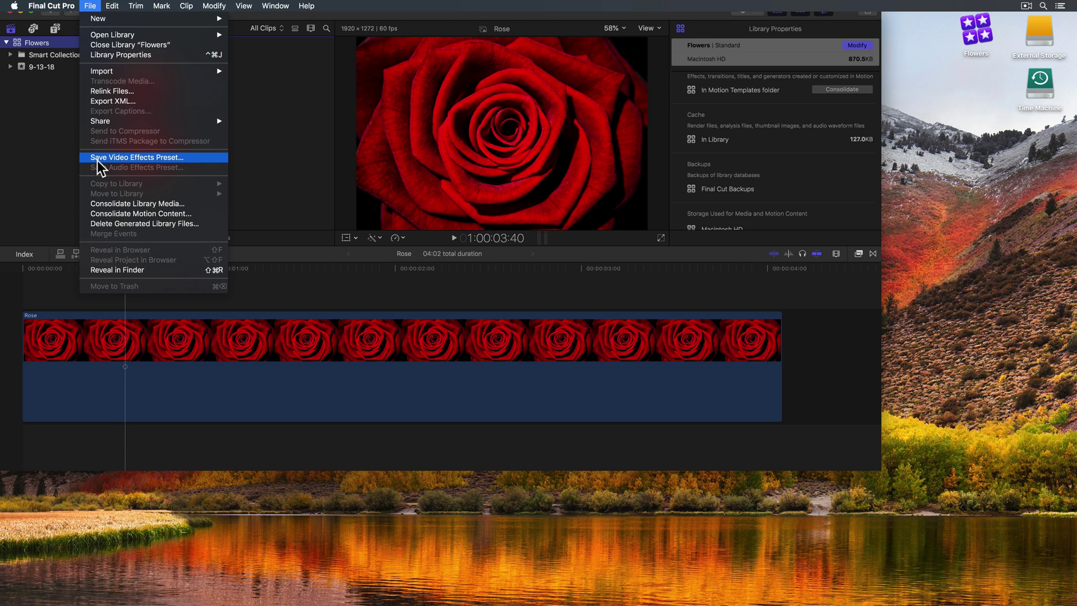
{"action": "left_click", "coordinate": [130, 203]}
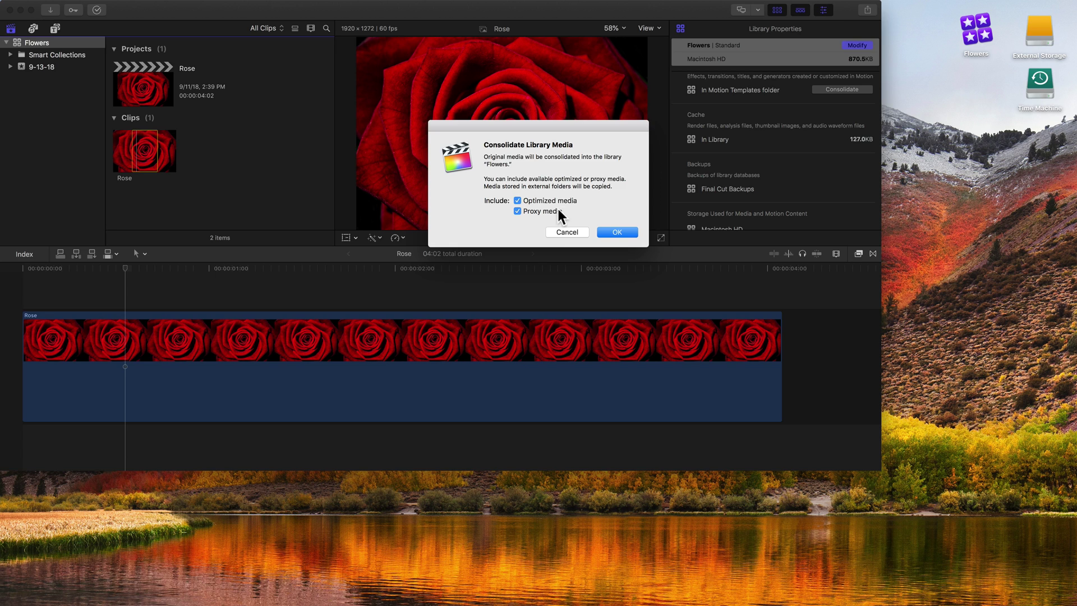
{"action": "left_click", "coordinate": [561, 233]}
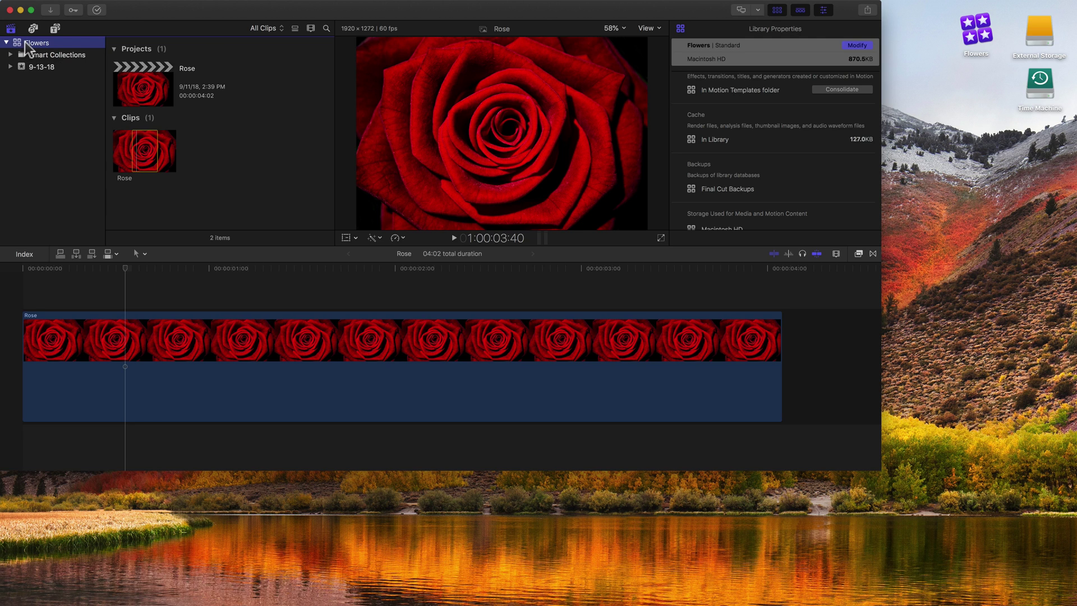
Select the Flowers library and open its storage location settings via Modify Settings
{"action": "left_click", "coordinate": [49, 40]}
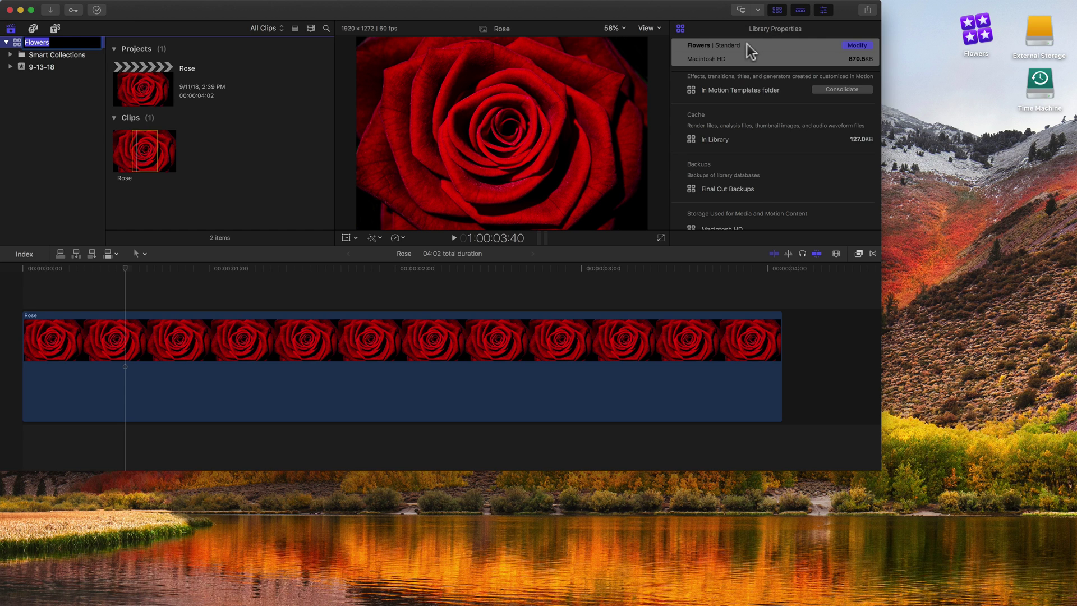
{"action": "scroll", "coordinate": [752, 188], "scroll_direction": "down", "scroll_amount": 3}
{"action": "scroll", "coordinate": [752, 194], "scroll_direction": "up", "scroll_amount": 5}
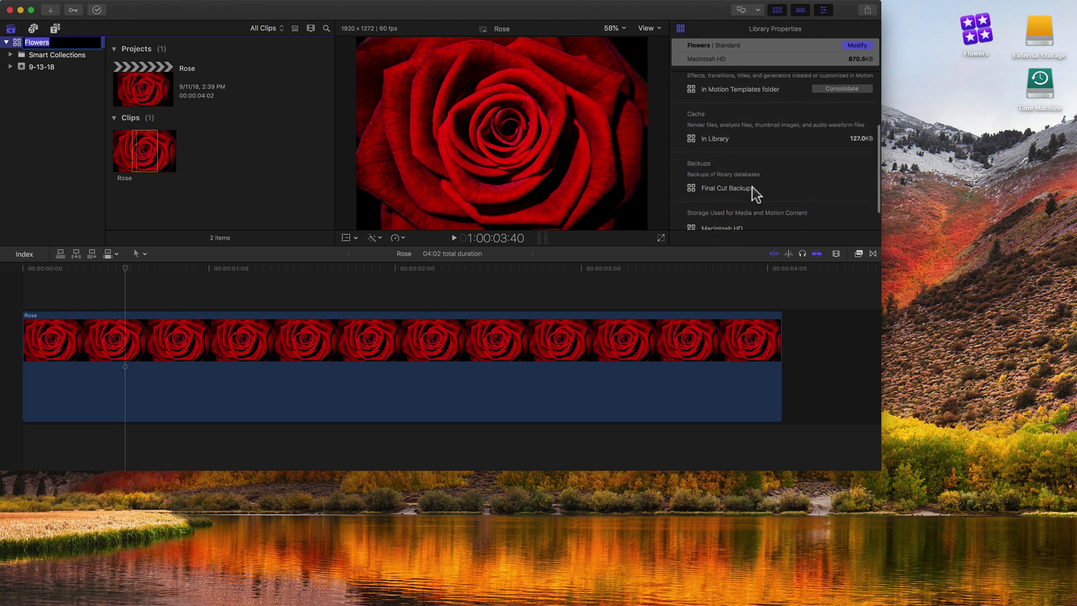
{"action": "scroll", "coordinate": [752, 186], "scroll_direction": "up", "scroll_amount": 2}
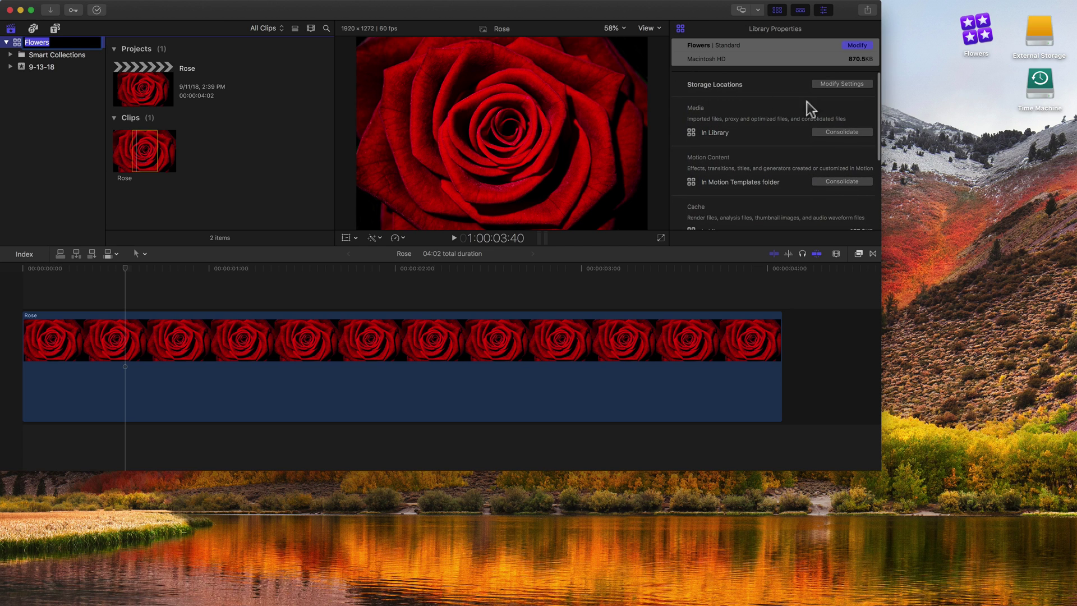
{"action": "left_click", "coordinate": [850, 83]}
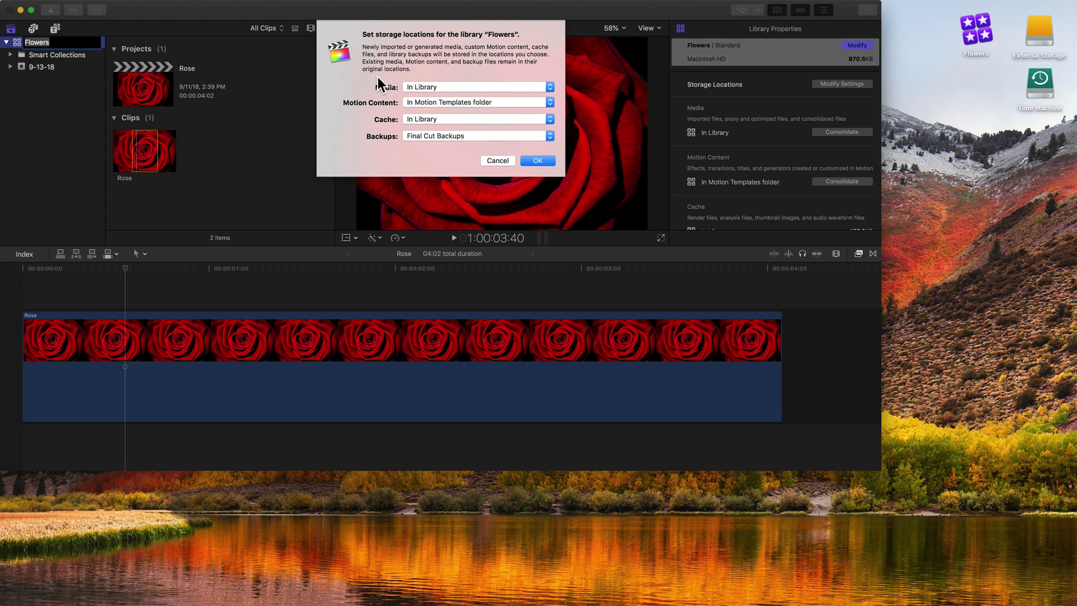
Review the Media location choices, keeping media stored In Library
{"action": "left_click", "coordinate": [422, 88]}
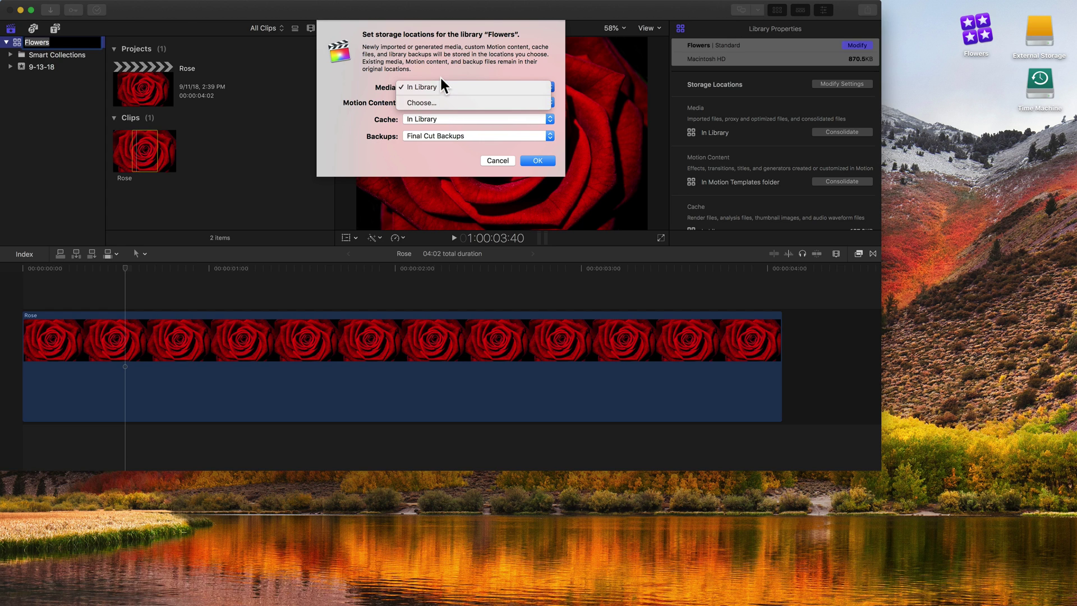
{"action": "left_click", "coordinate": [441, 71]}
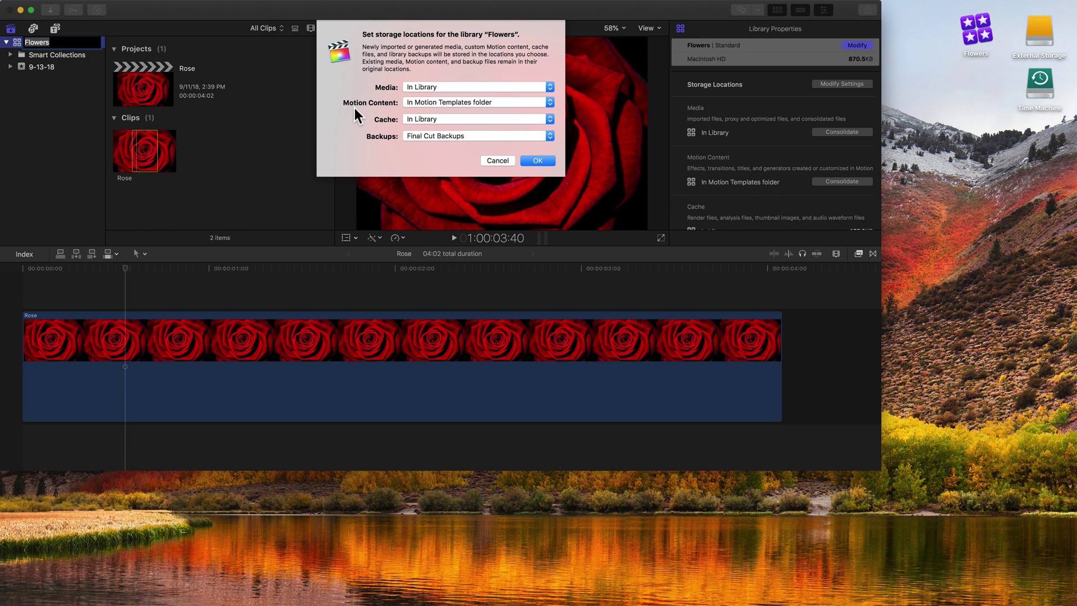
{"action": "left_click", "coordinate": [448, 85]}
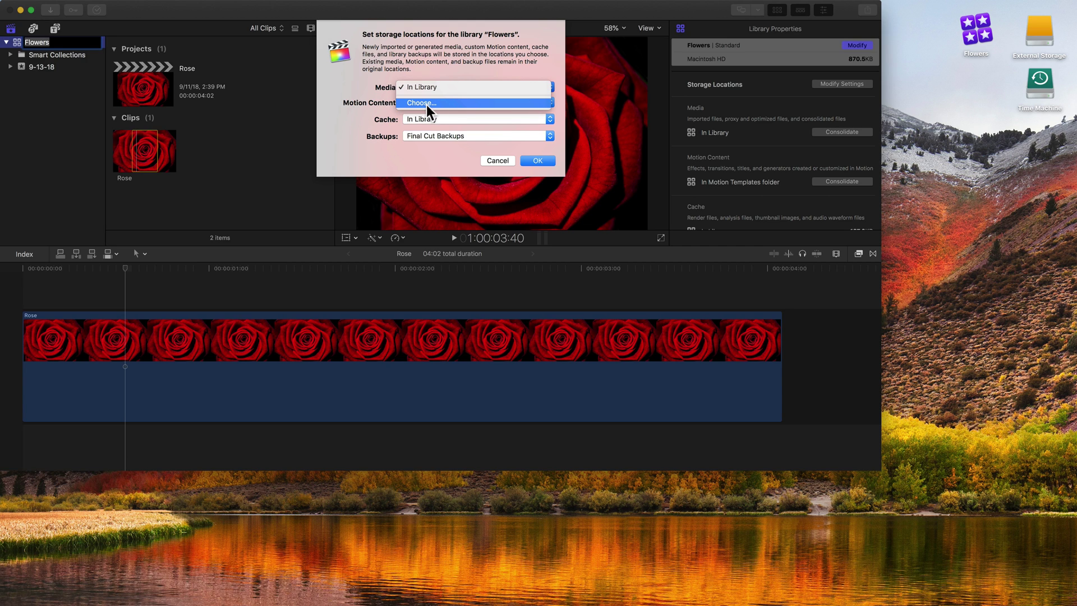
{"action": "left_click", "coordinate": [445, 54]}
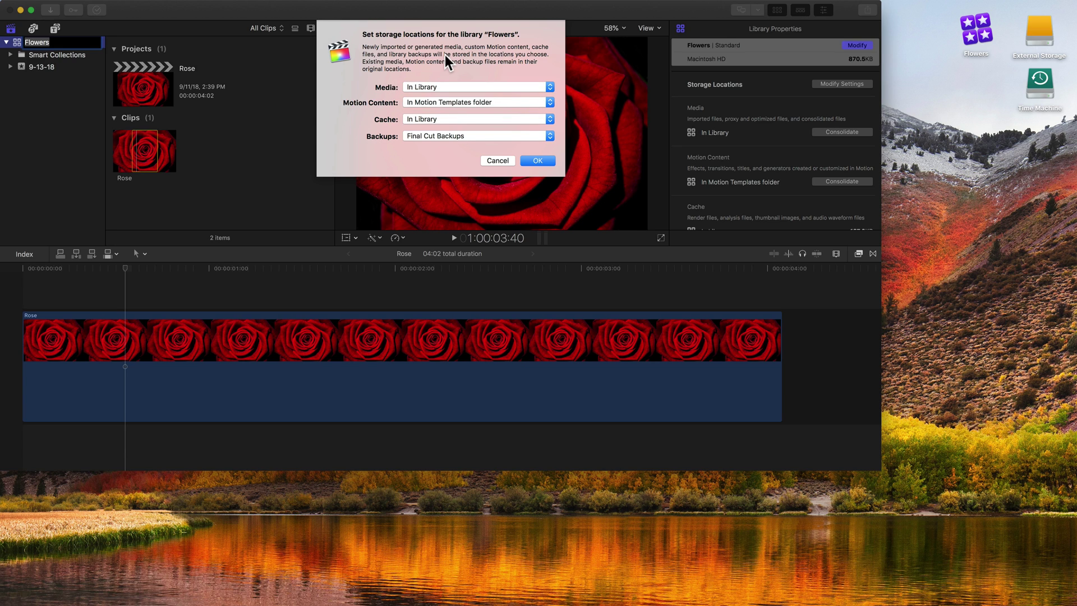
{"action": "left_click", "coordinate": [419, 87]}
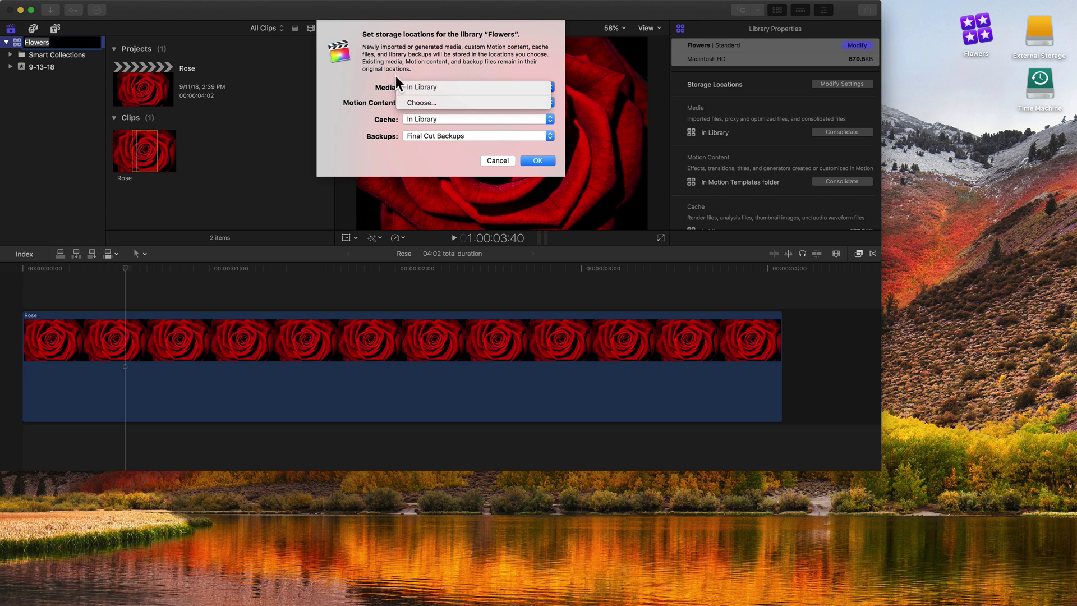